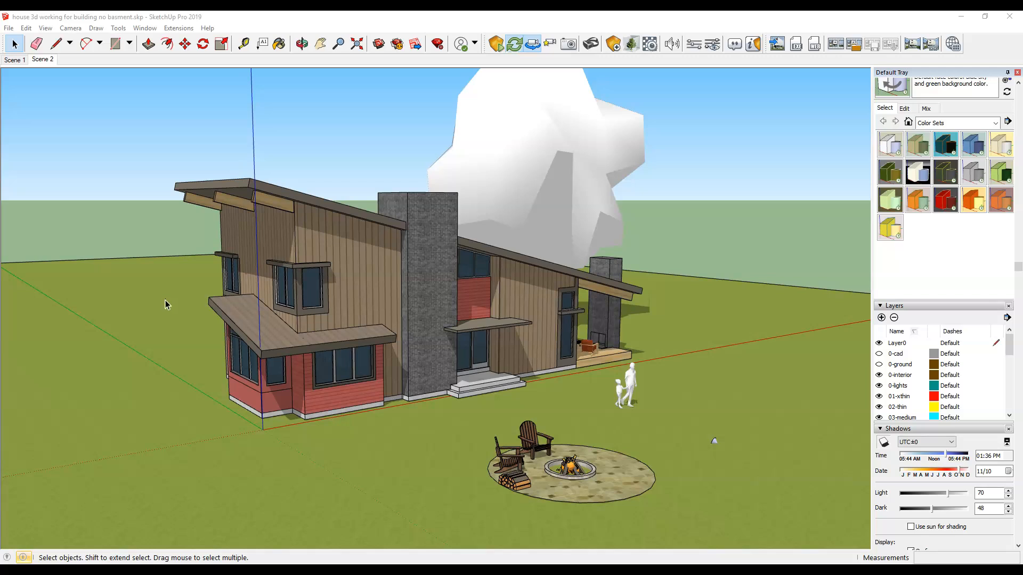
- Save the house model under the existing file name exploded axon.skp in the shed roof folder
left_click(165, 292)
left_click(9, 28)
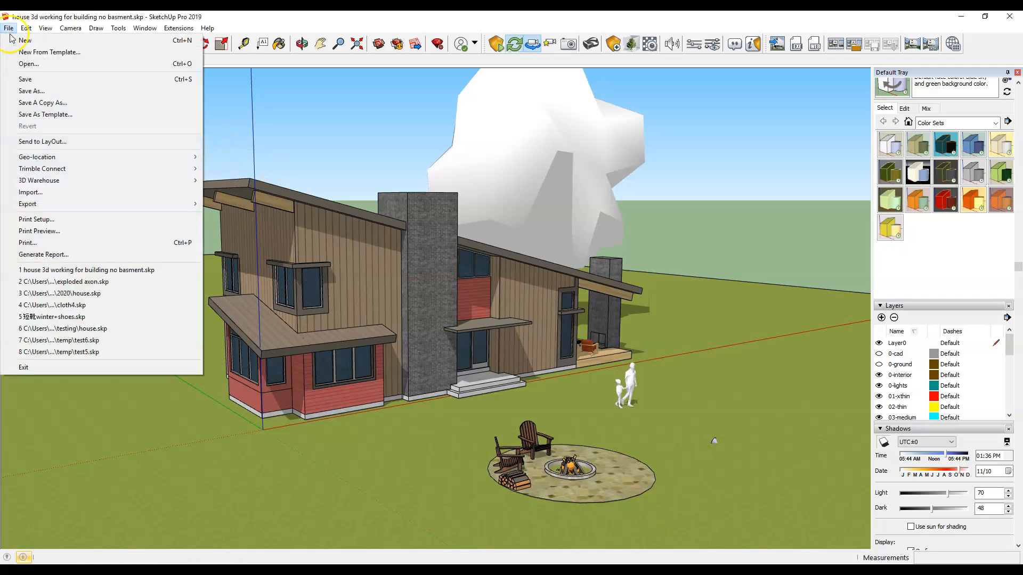
left_click(37, 92)
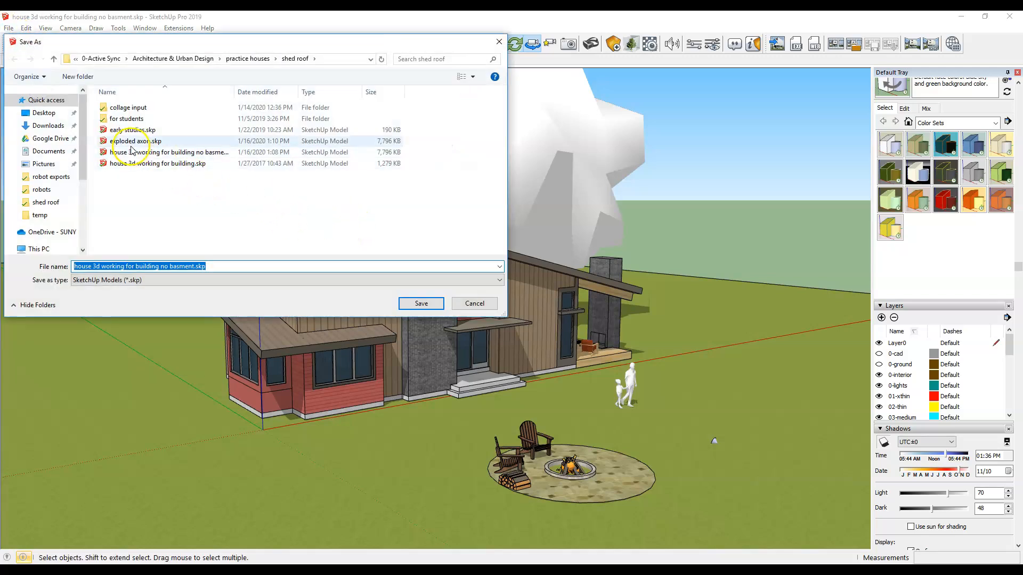
left_click(132, 142)
left_click(420, 303)
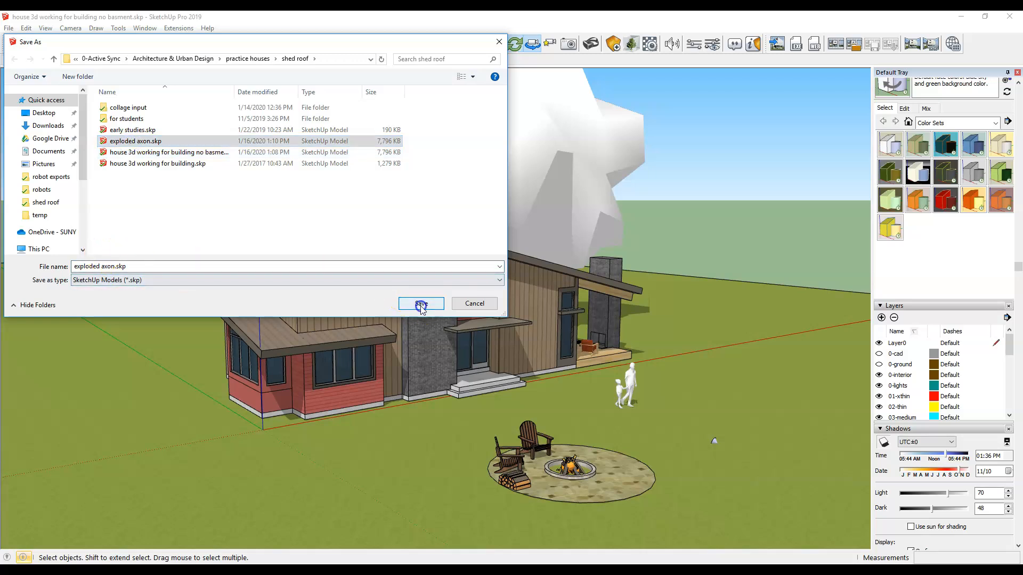
left_click(540, 294)
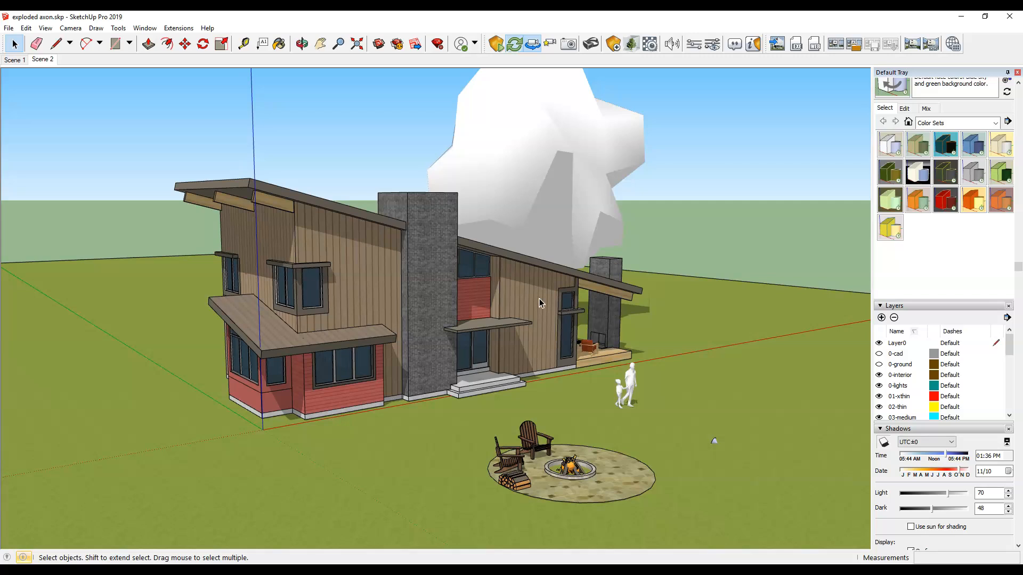
- Delete the large white tree behind the house and the white people figures in front of it
left_click(528, 307)
middle_click_drag(124, 185, 139, 224)
left_click(472, 122)
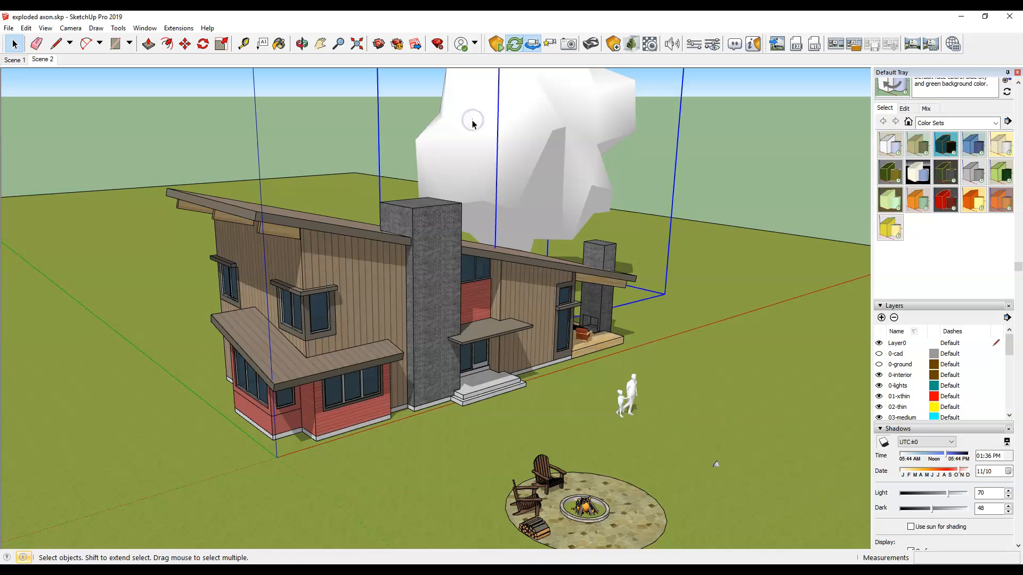
key("Delete")
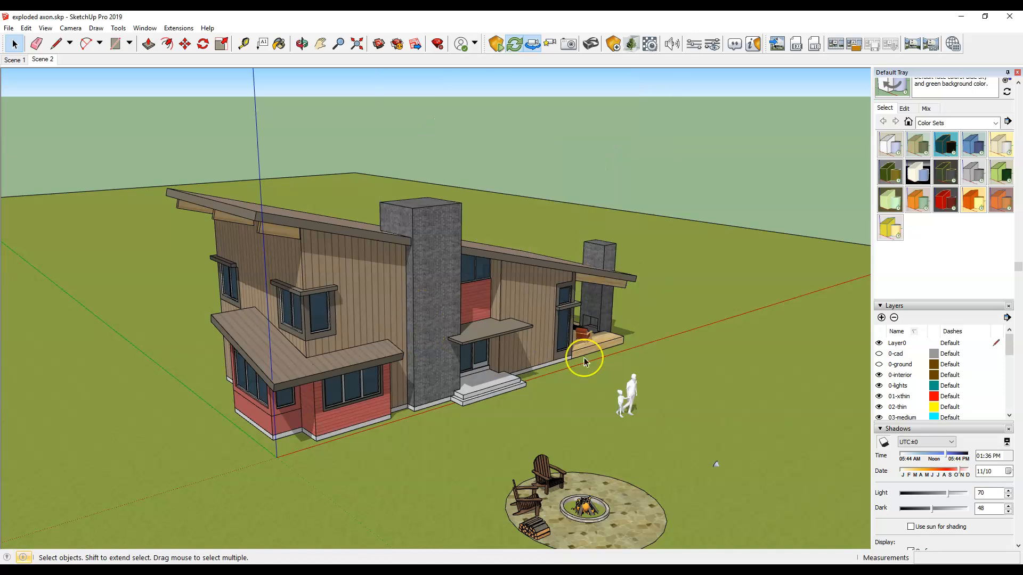
left_click(633, 396)
key("Delete")
- Delete the grass ground and the fire pit patio with its chairs
left_click(705, 451)
key("Delete")
left_click(619, 486)
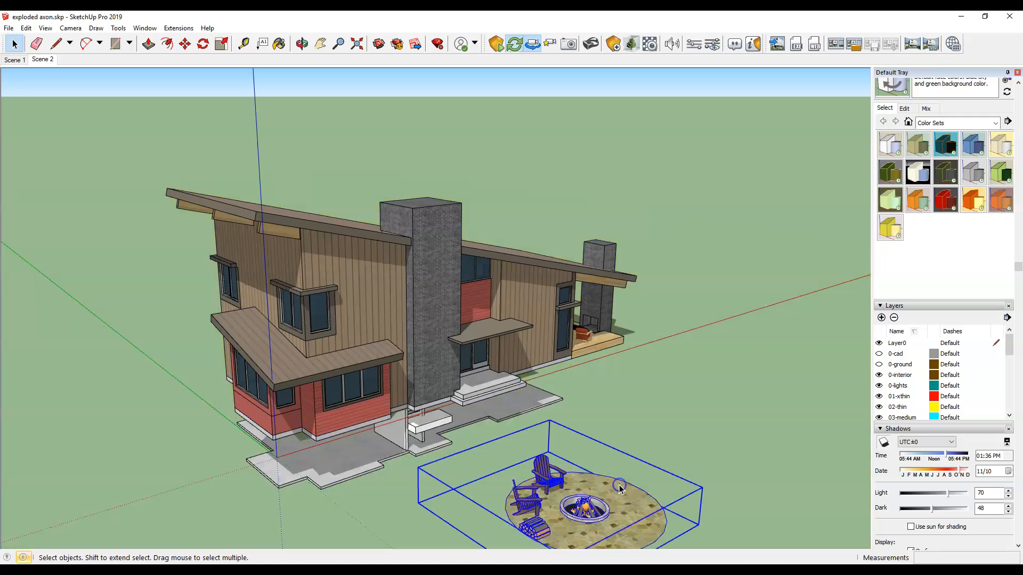
key("Delete")
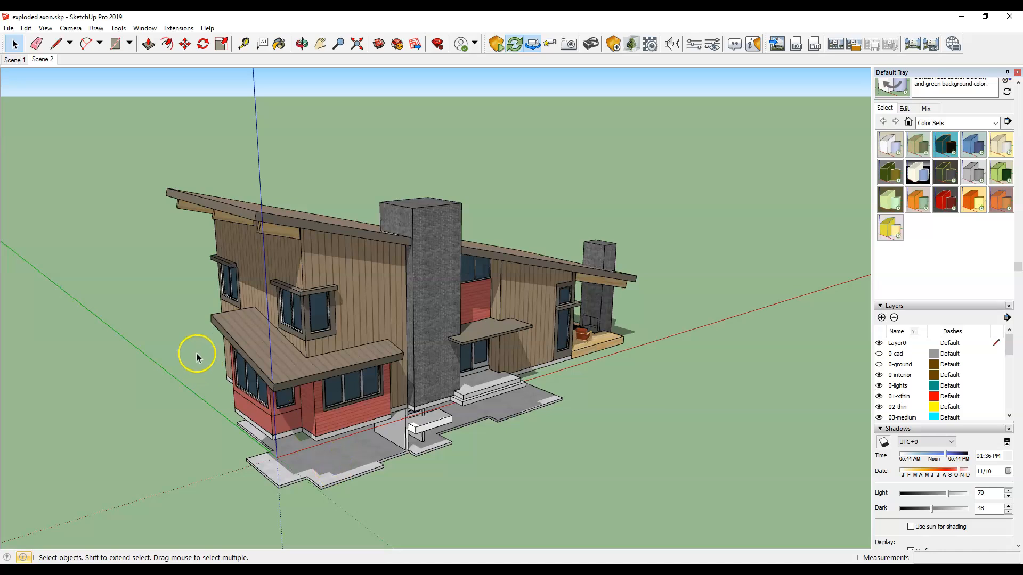
- Draw a large flat rectangle at ground level from behind the house to beyond its front corner
scroll(197, 357, "down", 1)
left_click(114, 45)
left_click(76, 273)
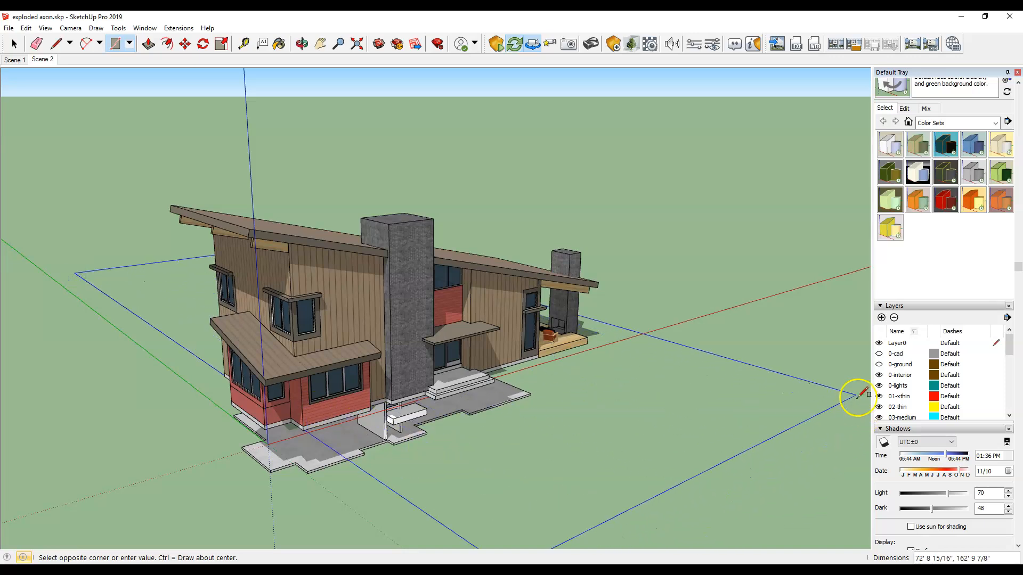
left_click(811, 371)
- Move the rectangle's short edge by the red brick bay outward about 12' so the face extends past the whole house
left_click(15, 44)
left_click(378, 483)
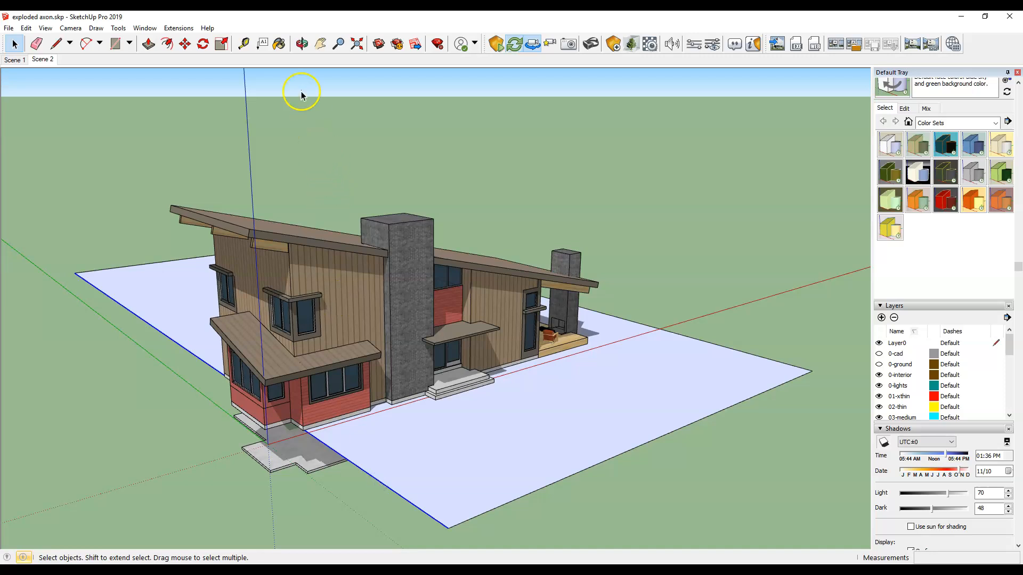
left_click(185, 43)
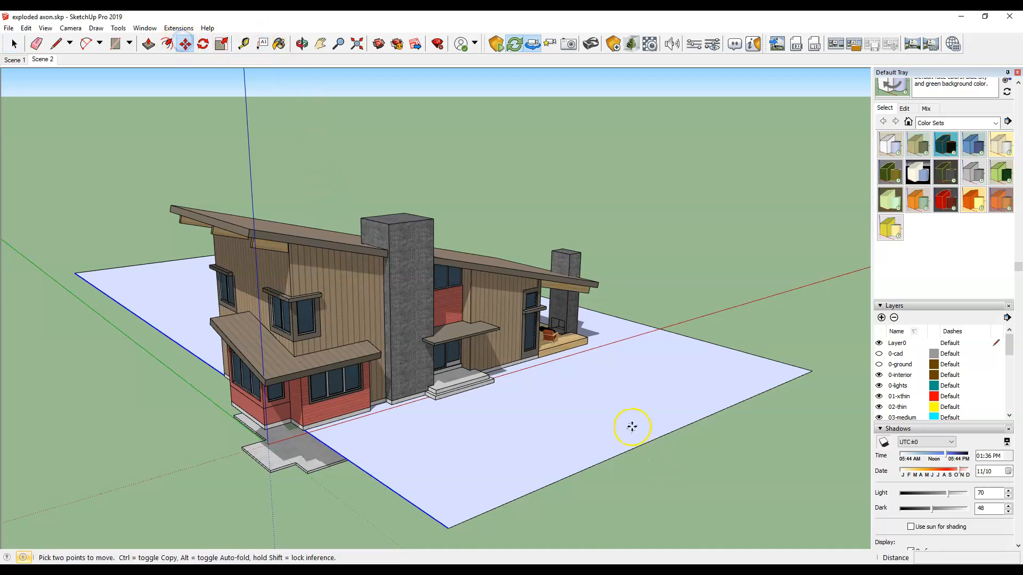
left_click(642, 442)
left_click(598, 470)
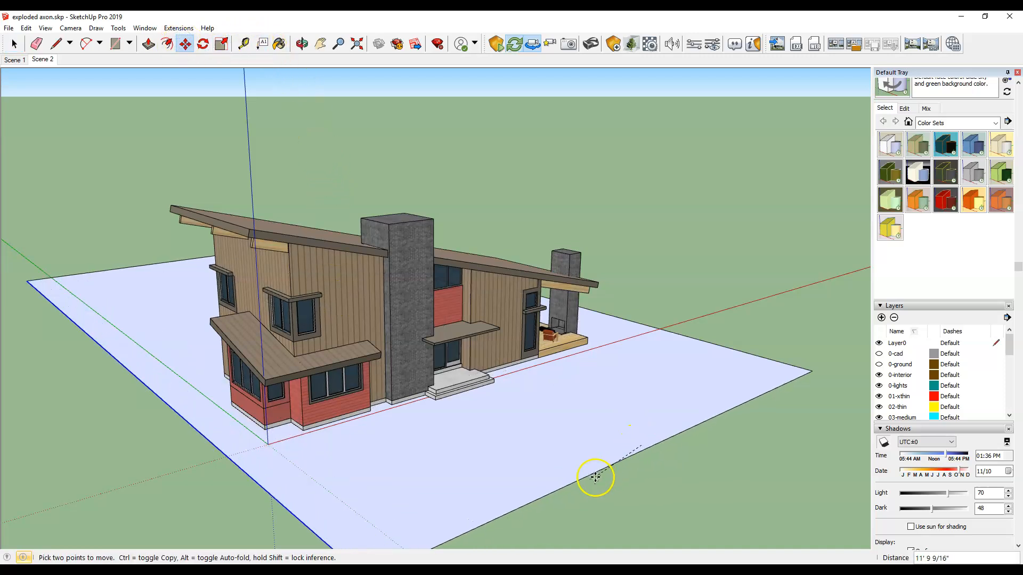
left_click(474, 409)
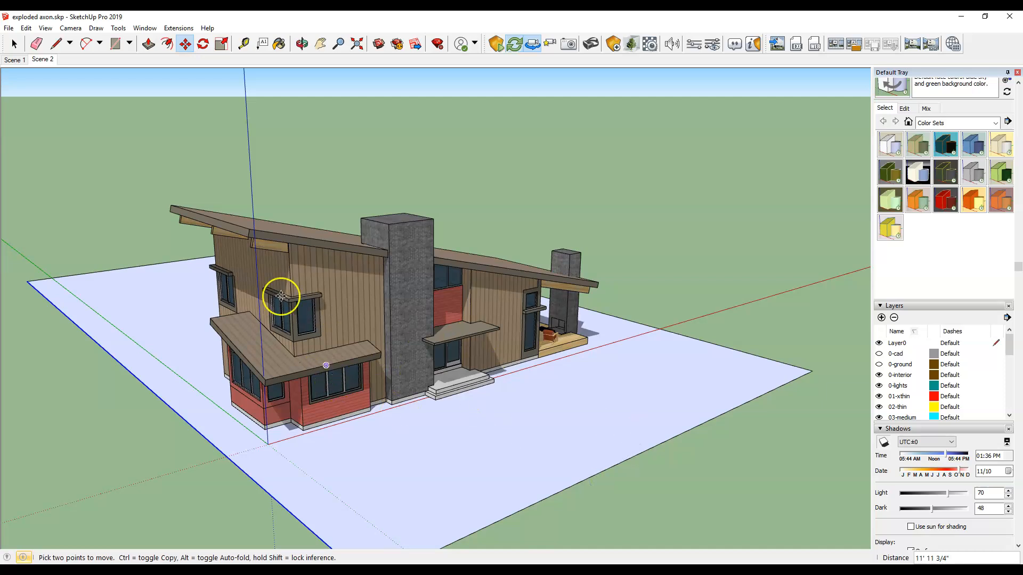
- Make the rectangle's face and its edges into a group
left_click(16, 44)
left_click(511, 443)
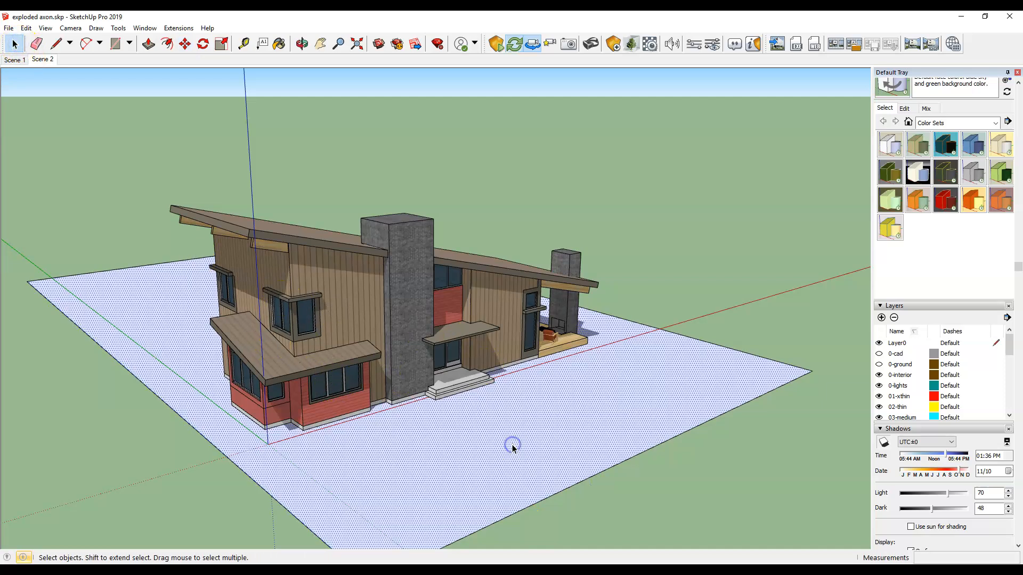
left_click(419, 449)
right_click(451, 447)
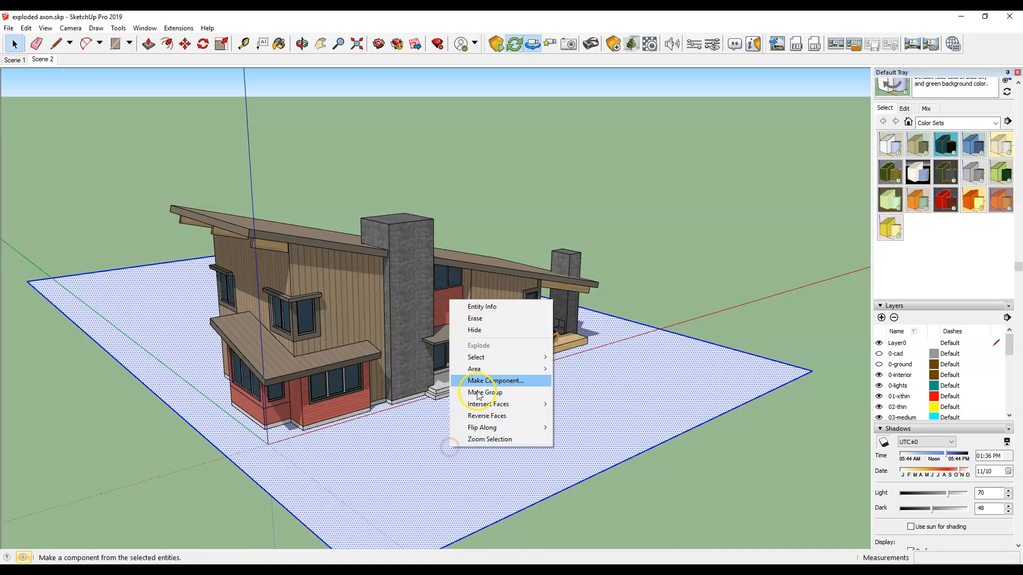
left_click(501, 393)
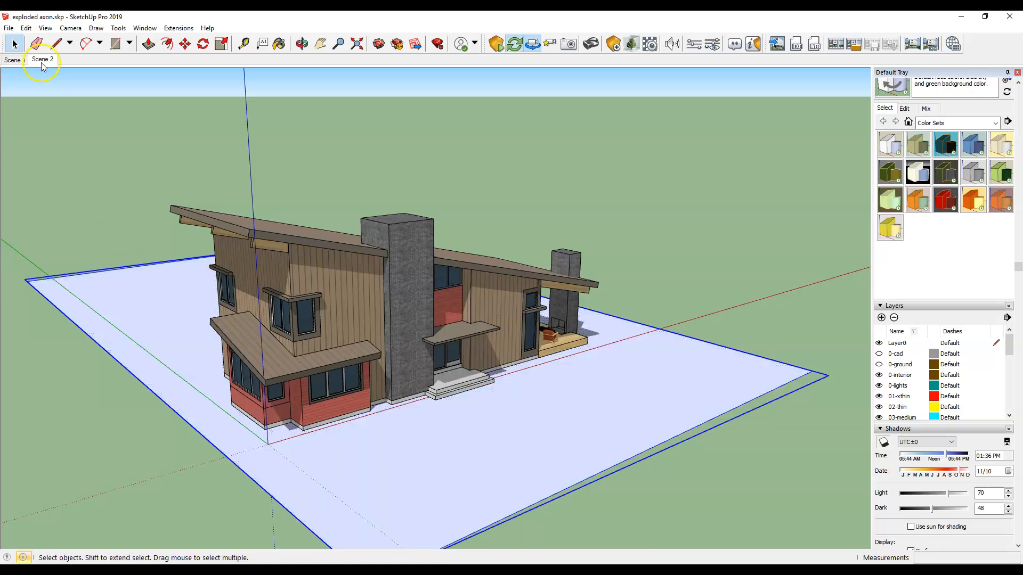
- Move the rectangle group straight up about 4' 5" so it cuts through the ground-floor windows
left_click(184, 44)
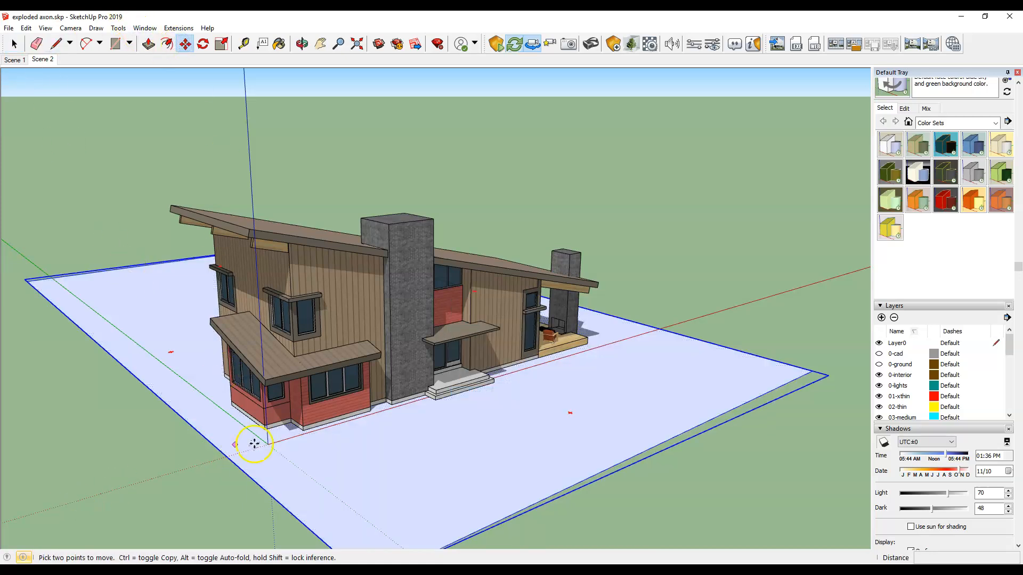
left_click(253, 483)
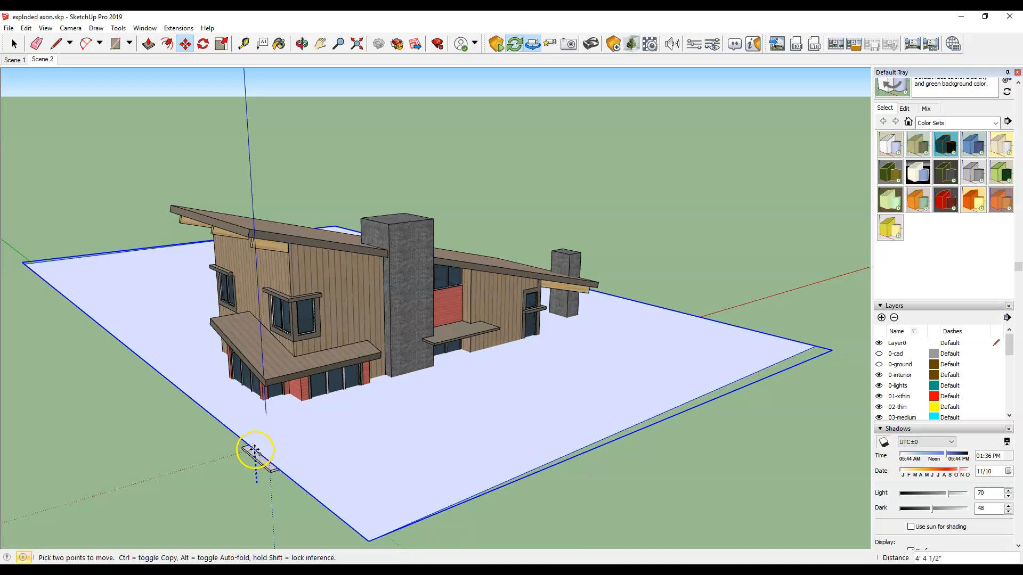
left_click(255, 452)
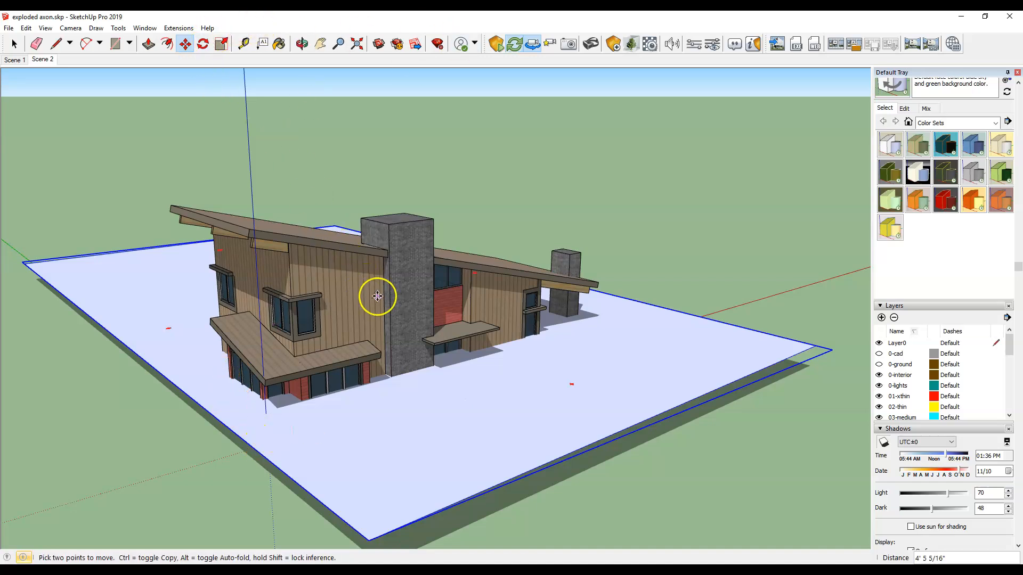
- Copy the rectangle group straight up about 9' to make a second cutting plane through the upper-floor windows
key("ctrl")
left_click(391, 372)
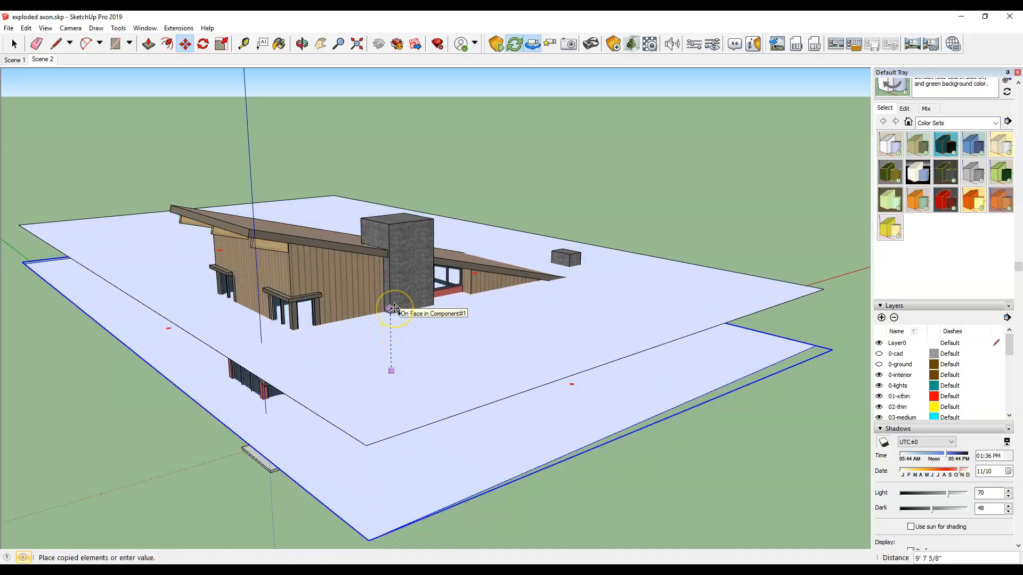
type("9'")
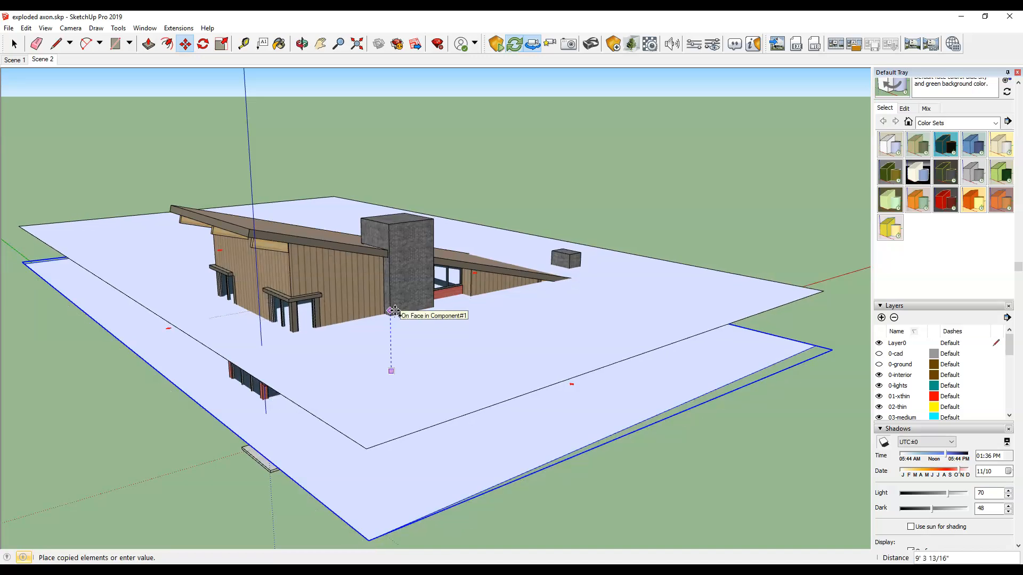
left_click(396, 310)
middle_click_drag(570, 333, 532, 307)
key("m")
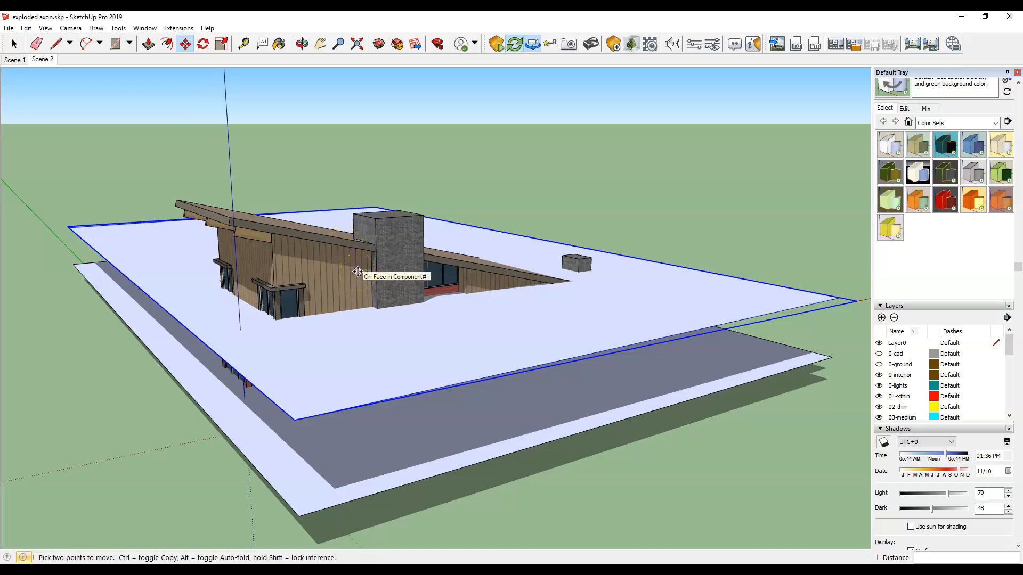
- Turn off shadows and explode all the house's groups and components, leaving both cutting planes grouped
left_click(14, 44)
left_click(86, 134)
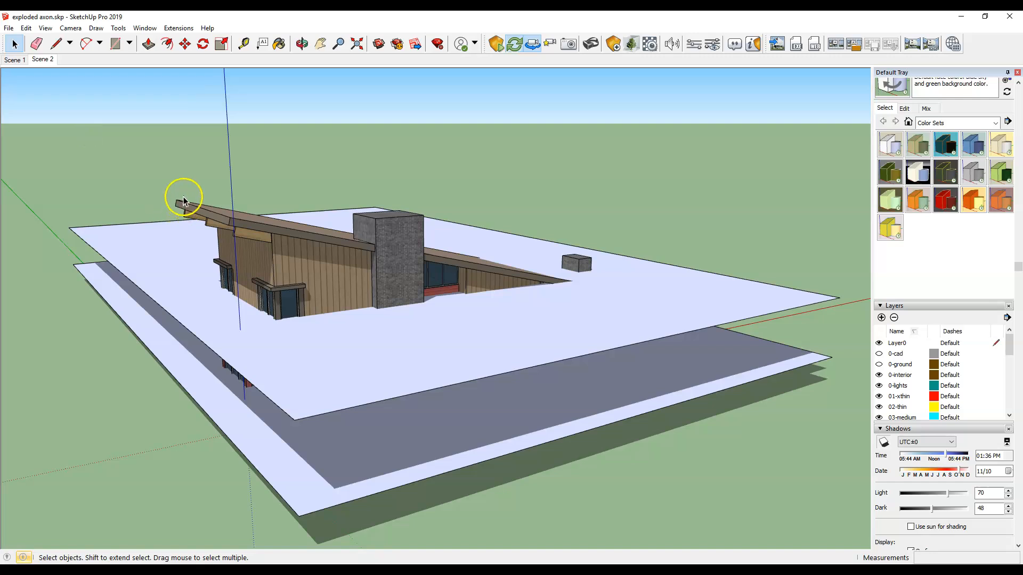
left_click(145, 166)
left_click_drag(145, 167, 681, 518)
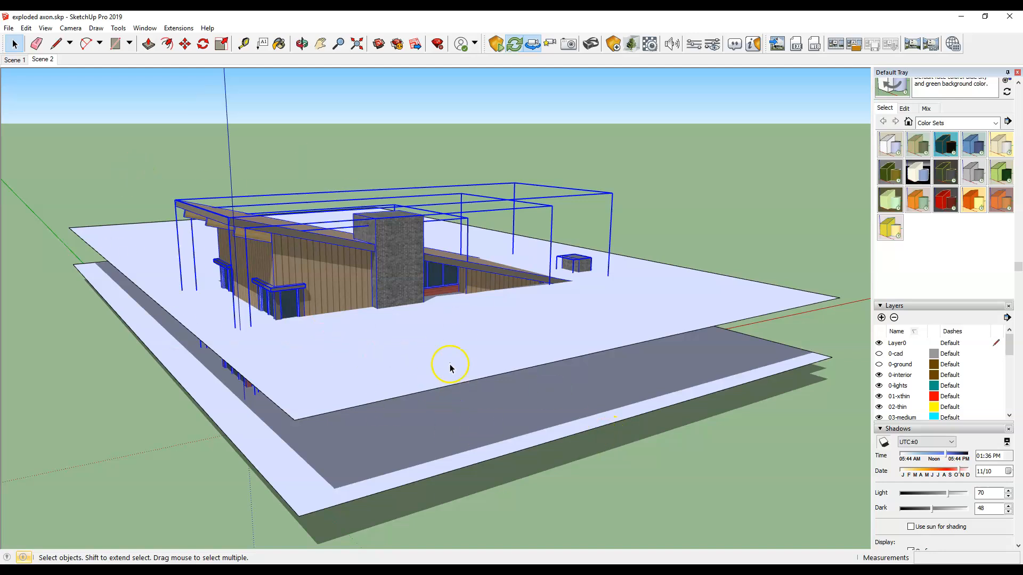
left_click(884, 442)
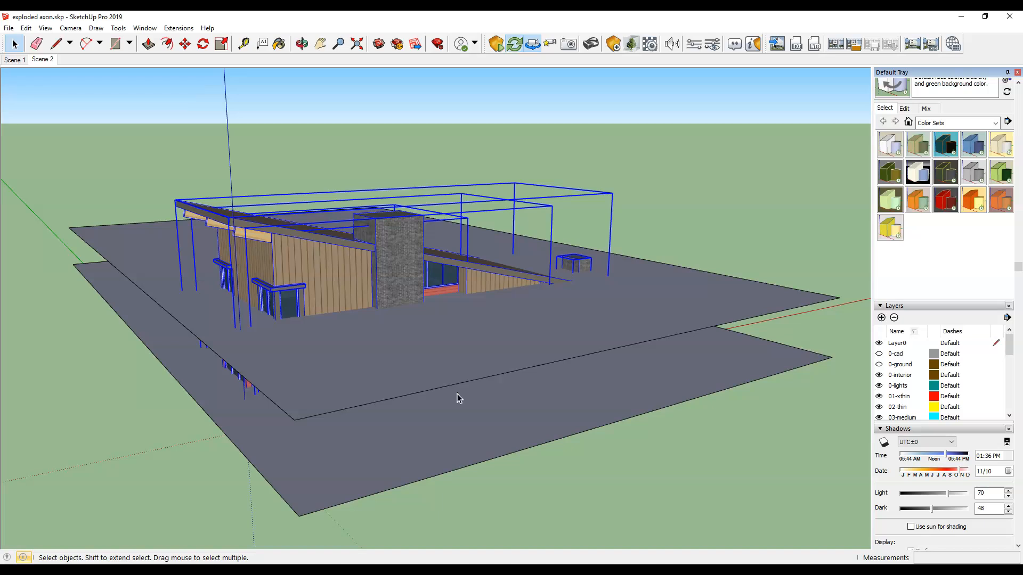
right_click(311, 263)
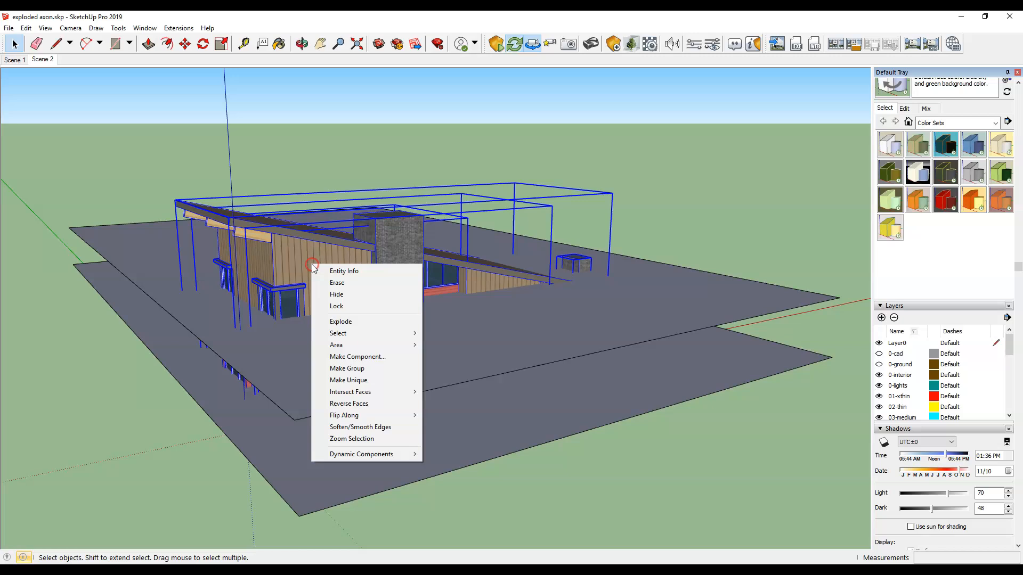
left_click(344, 322)
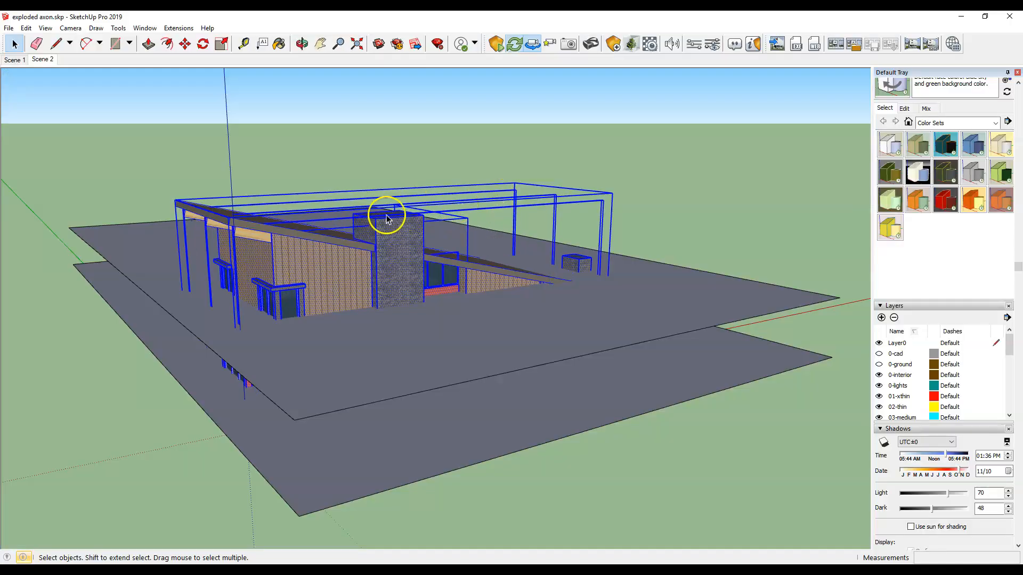
- Explode the remaining nested groups of the house and check the selection on its walls
right_click(399, 241)
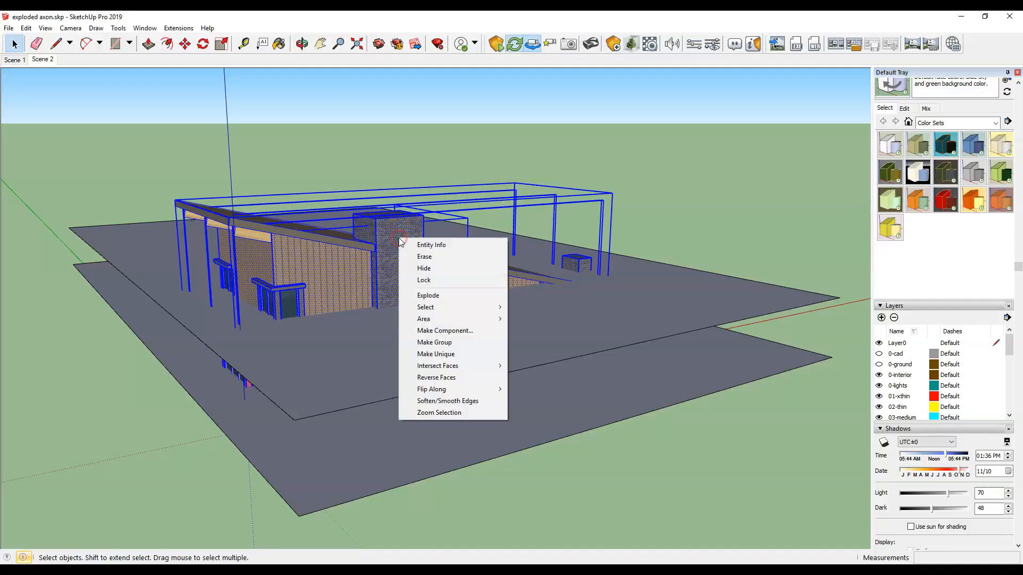
left_click(418, 296)
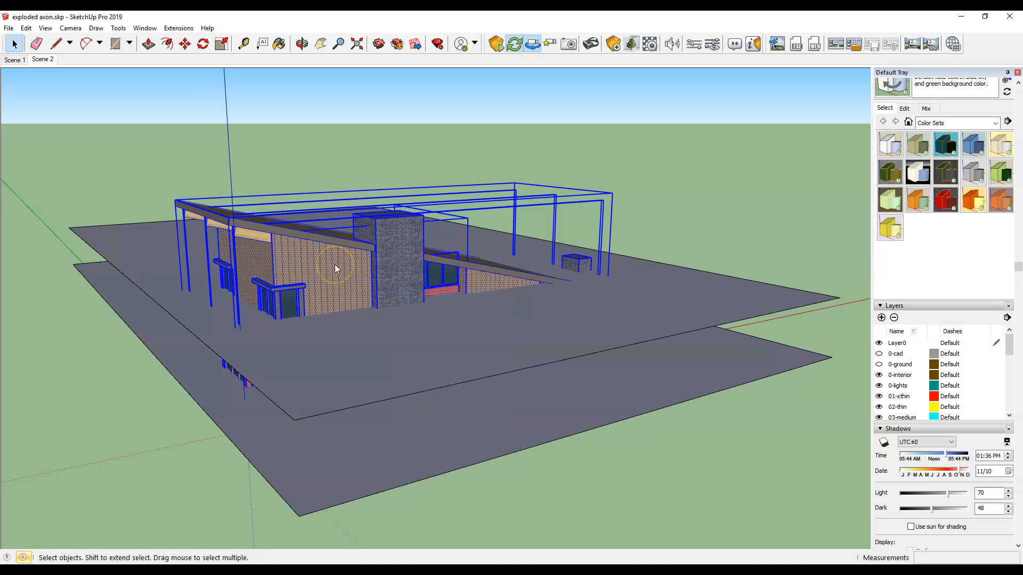
left_click(236, 258)
left_click(246, 260)
left_click(369, 260)
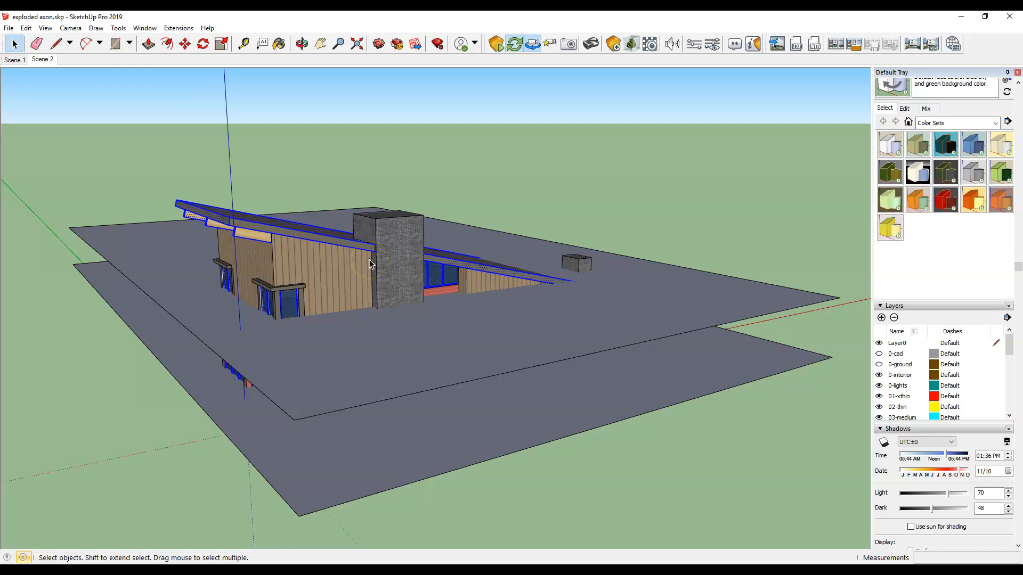
- Select all the exploded house geometry without the cutting planes and intersect its faces with the model
left_click(318, 165)
left_click(311, 155)
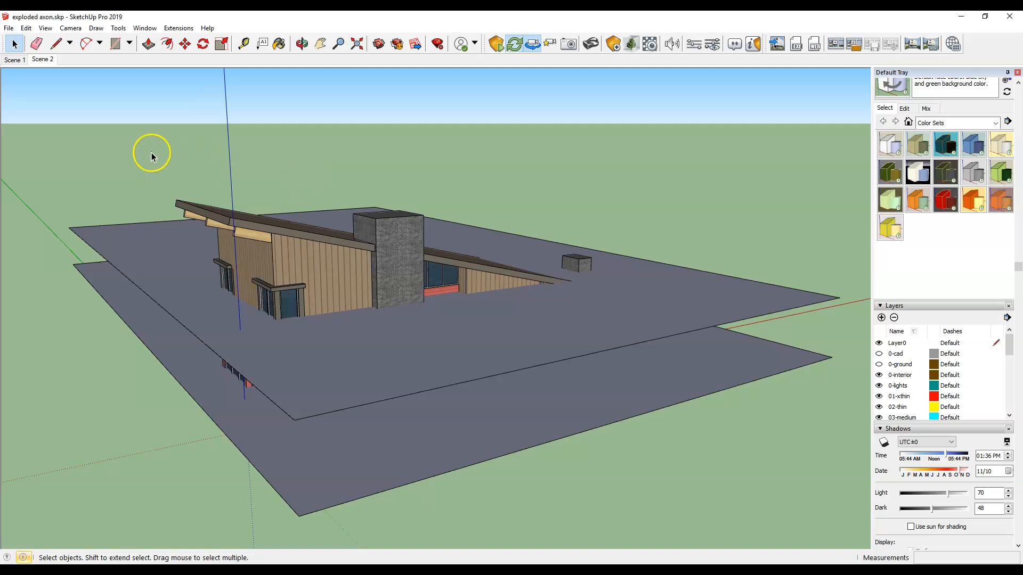
left_click_drag(147, 148, 714, 445)
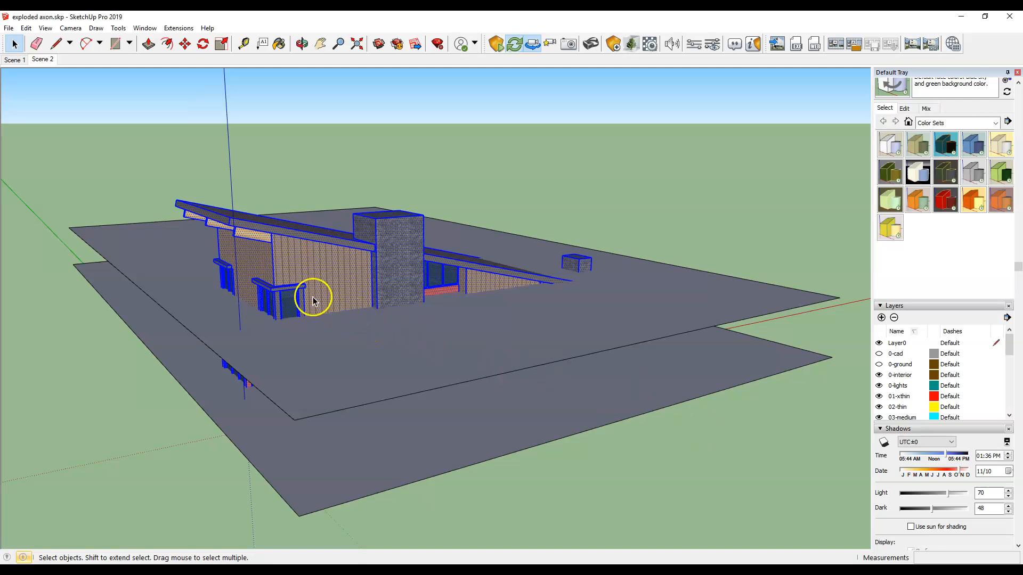
right_click(335, 281)
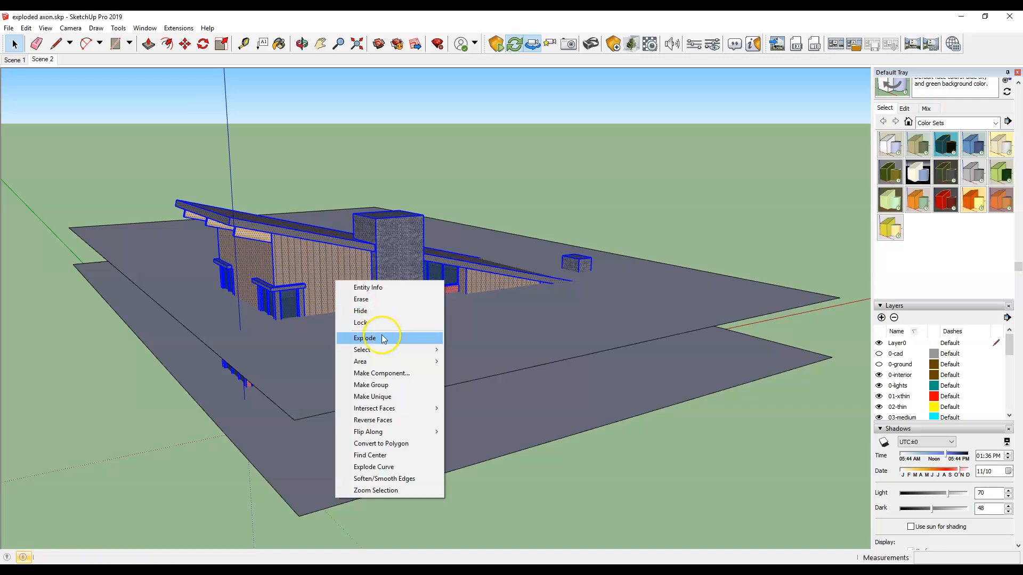
mouse_move(401, 412)
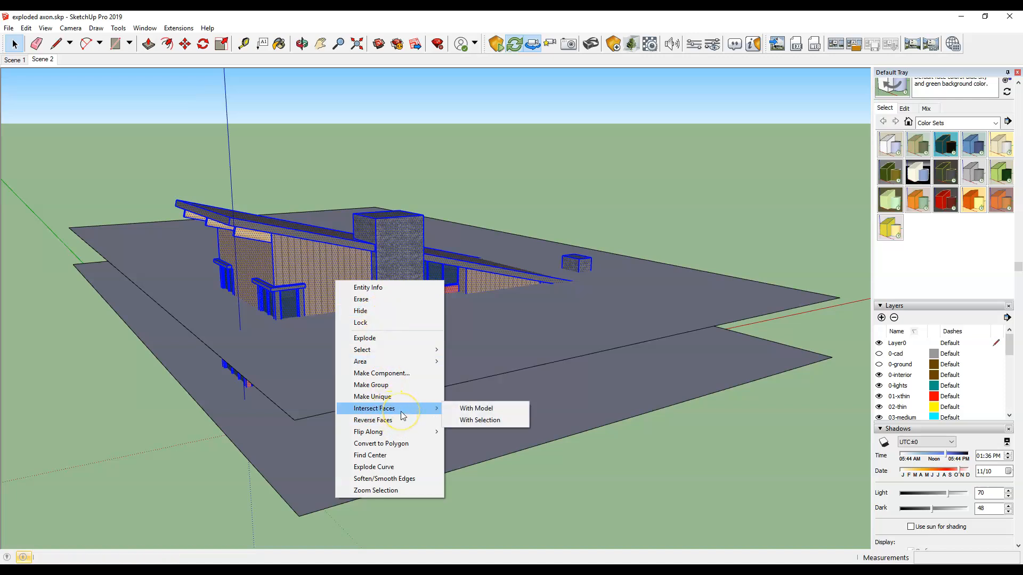
left_click(467, 410)
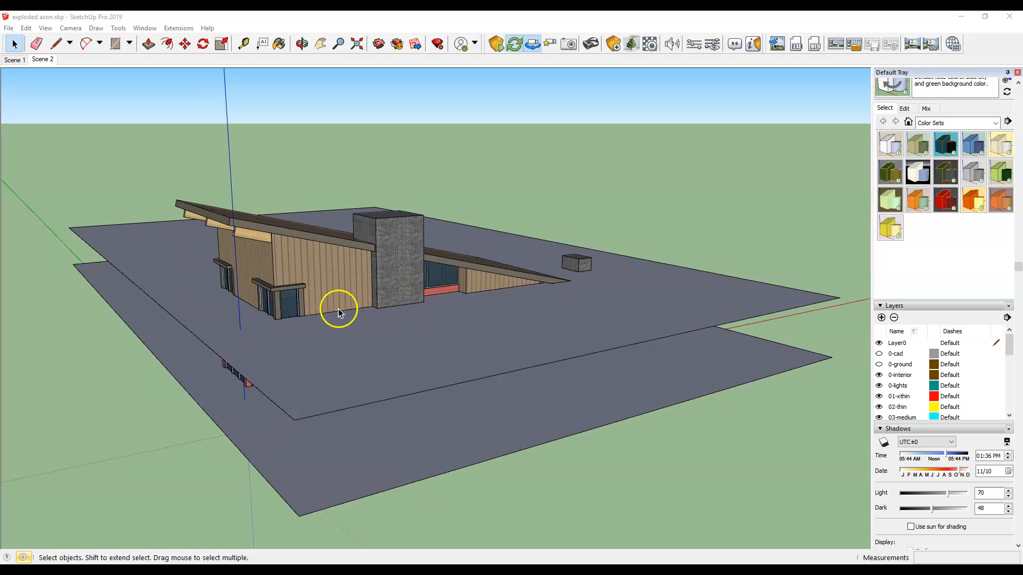
- Delete the upper and lower cutting planes around the house, keeping the intersection lines on its walls
left_click(134, 248)
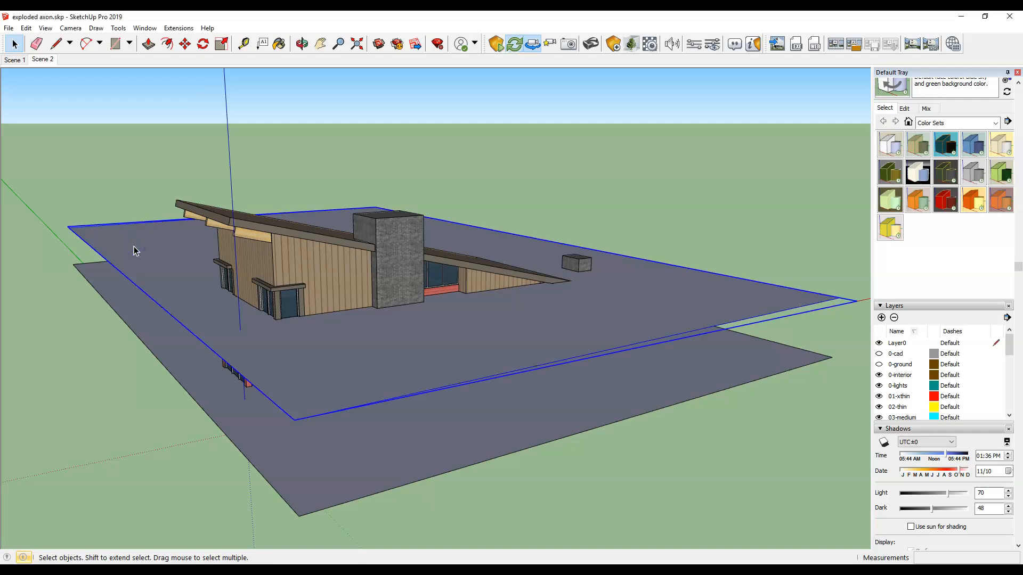
key("Delete")
left_click(118, 296)
left_click(128, 276)
key("Delete")
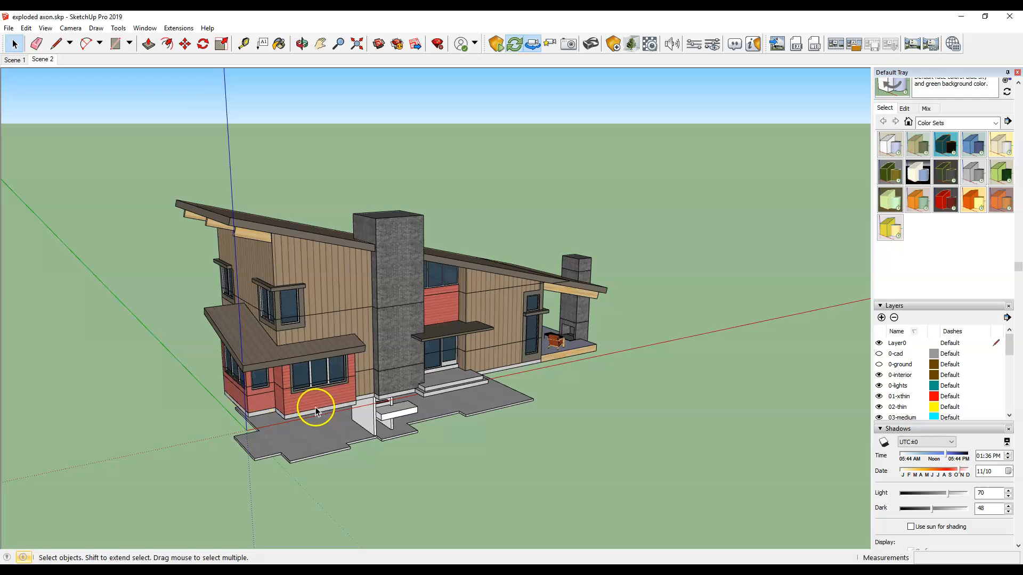
left_click(314, 440)
left_click(69, 366)
- Copy the entire sliced house straight up about 42' at a time, stacking two copies above the original
middle_click_drag(381, 348, 301, 331)
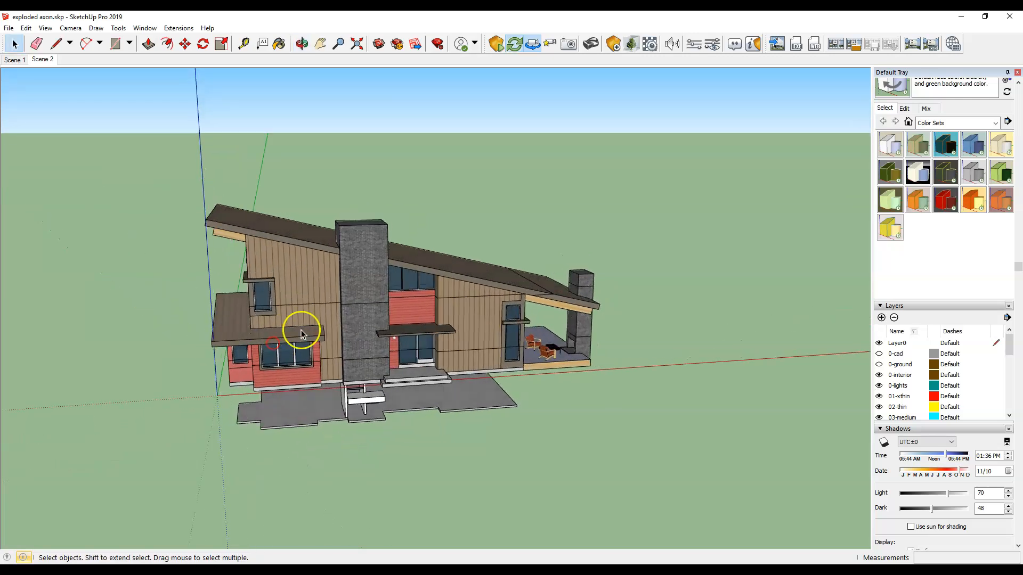
left_click_drag(641, 157, 128, 459)
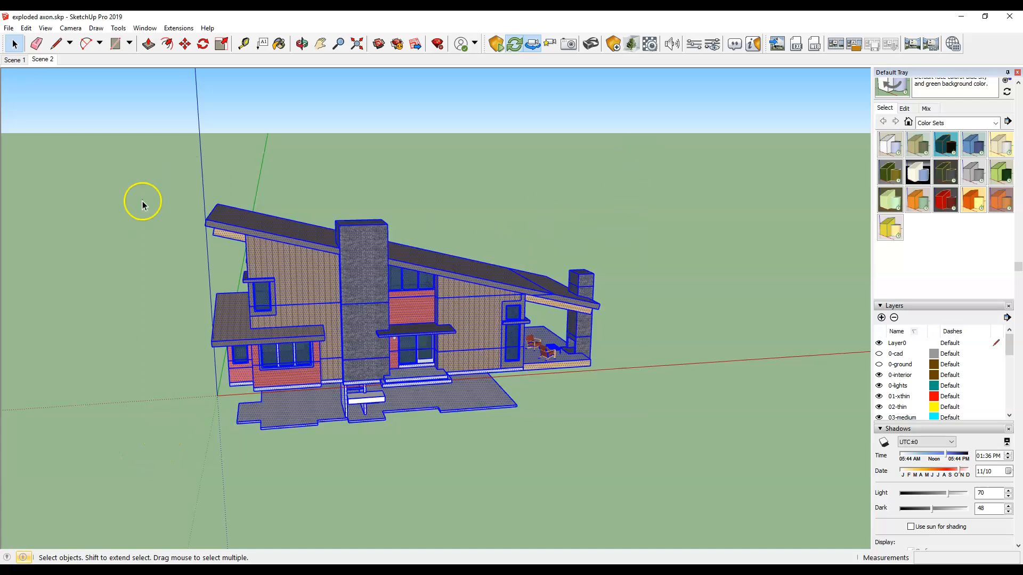
left_click(186, 44)
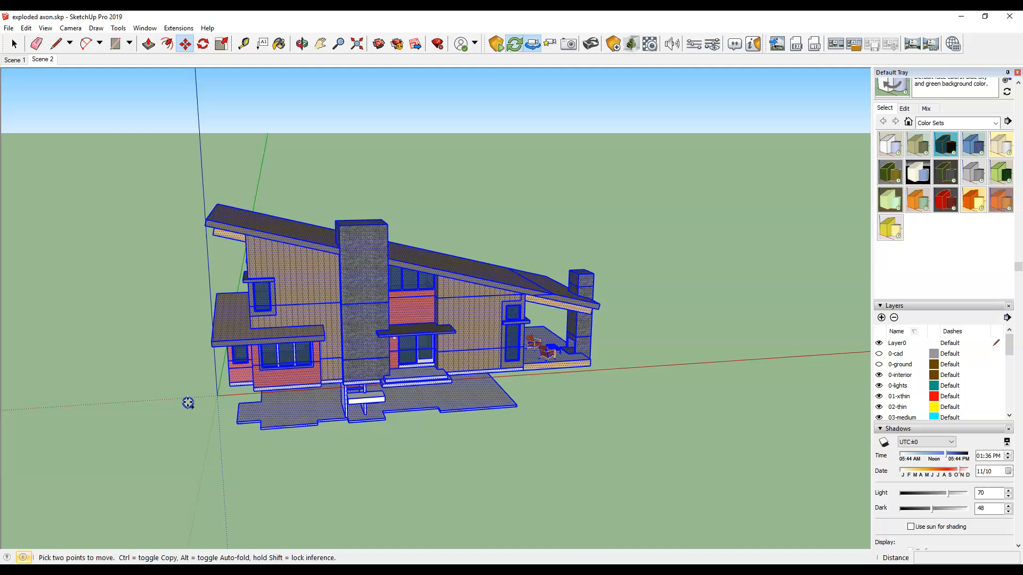
key("ctrl")
left_click(220, 395)
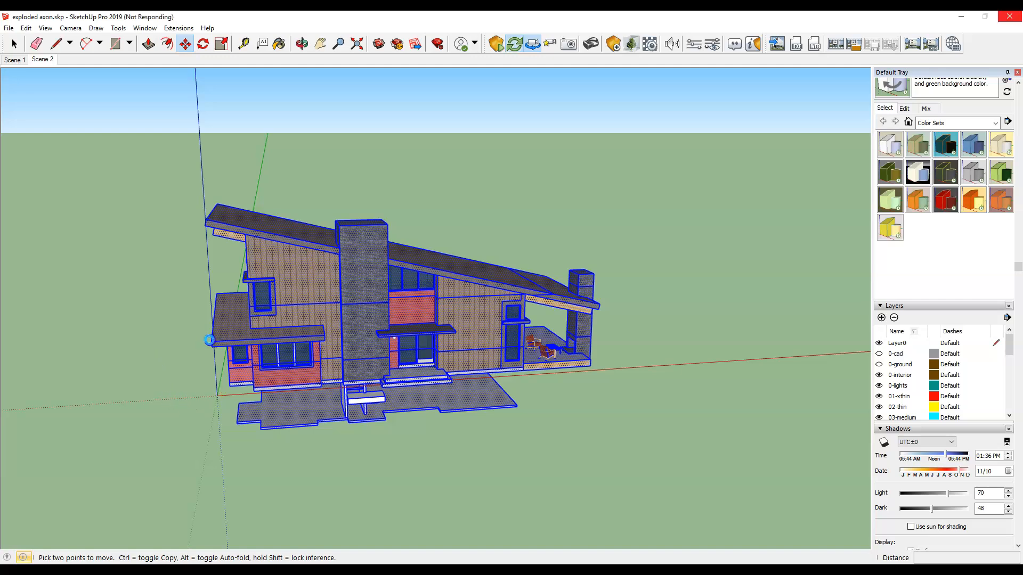
left_click_drag(142, 373, 128, 204)
scroll(138, 268, "down", 5)
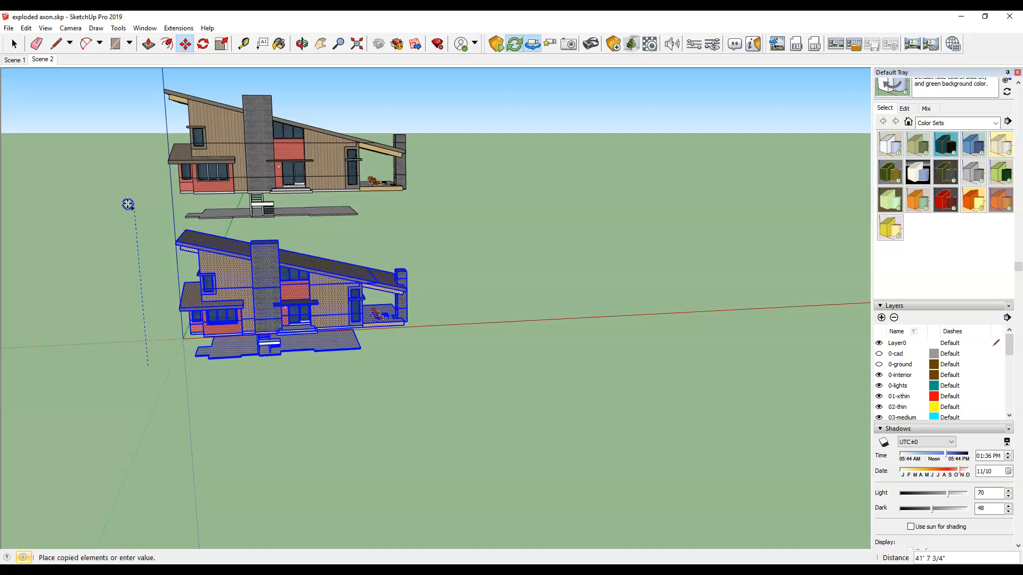
left_click(262, 214)
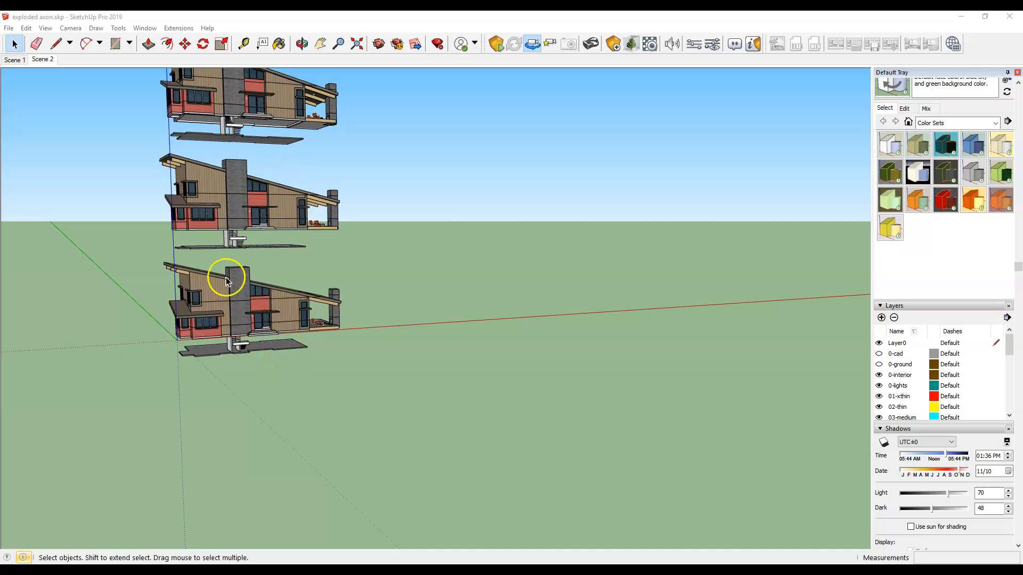
- Show the stacked houses in the standard Front view with parallel projection
left_click(66, 30)
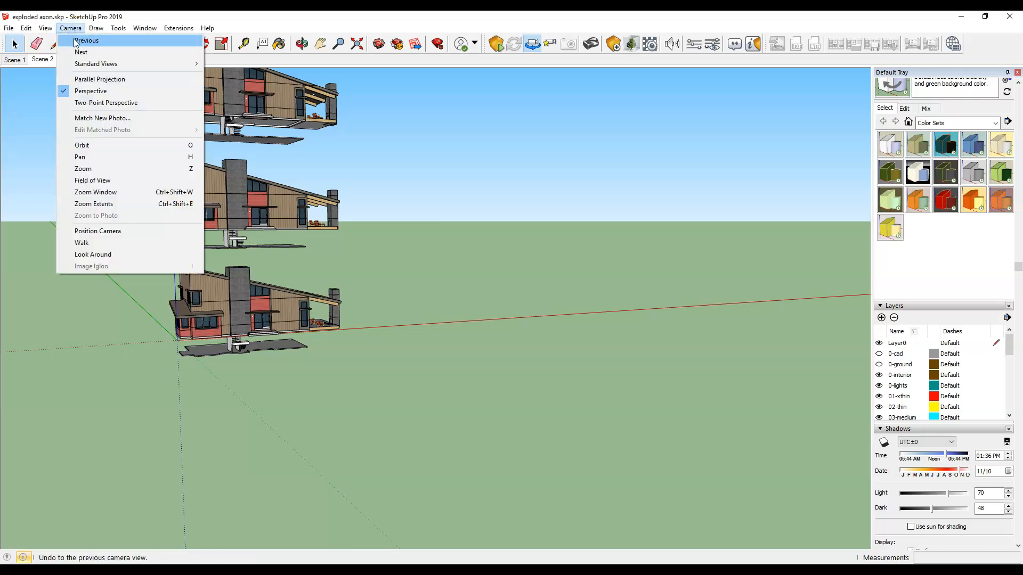
mouse_move(98, 64)
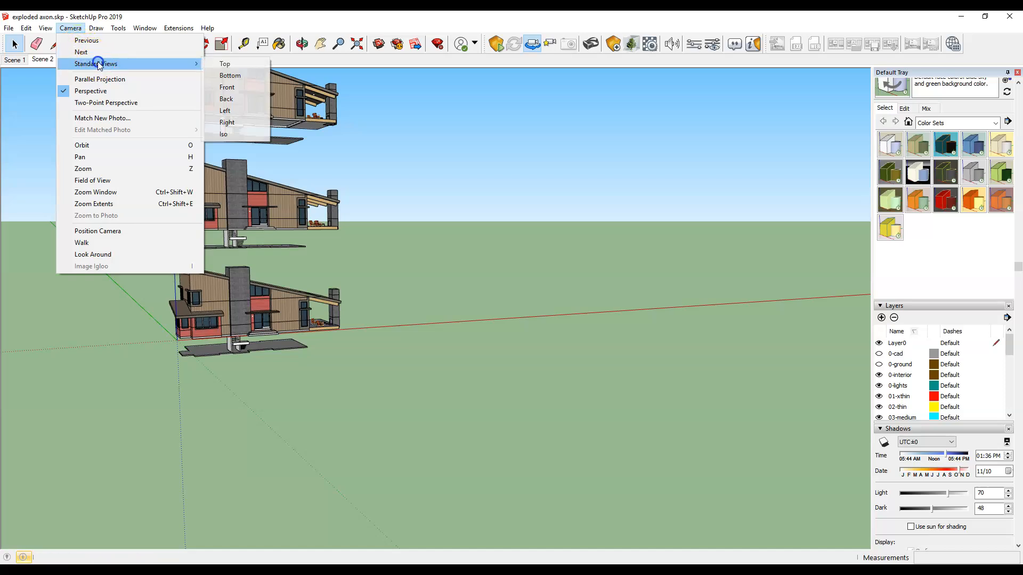
left_click(227, 88)
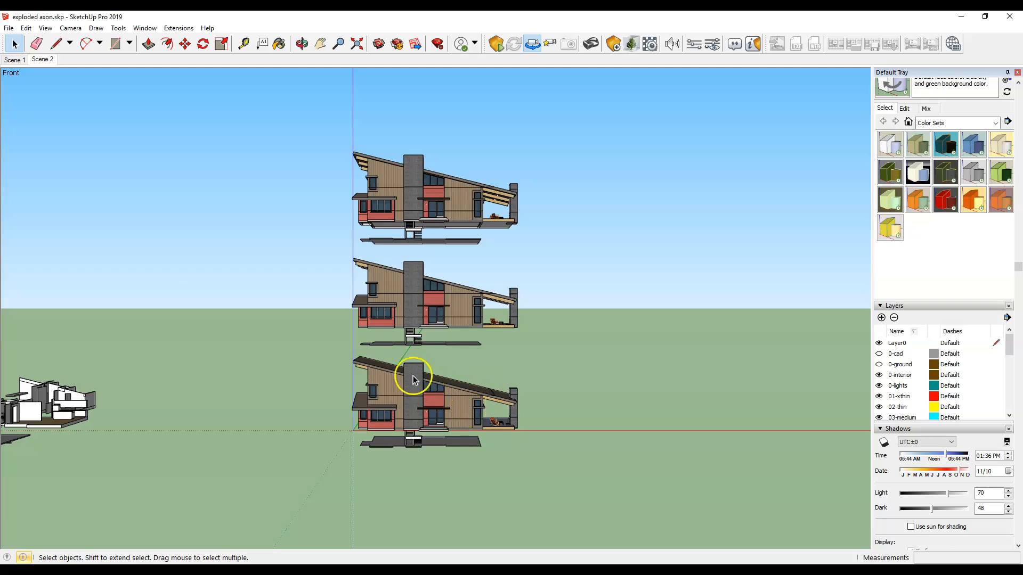
left_click(70, 28)
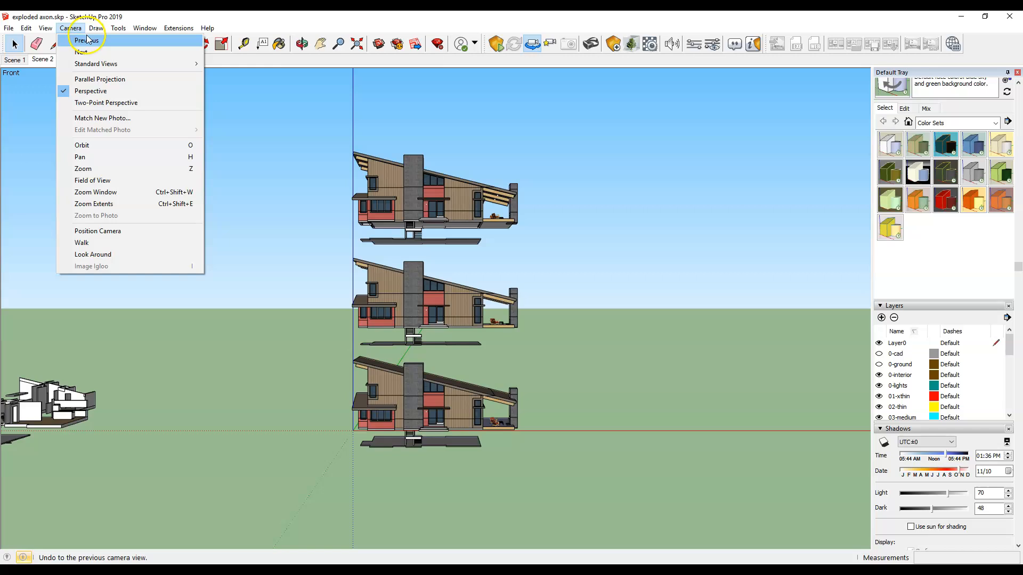
left_click(96, 79)
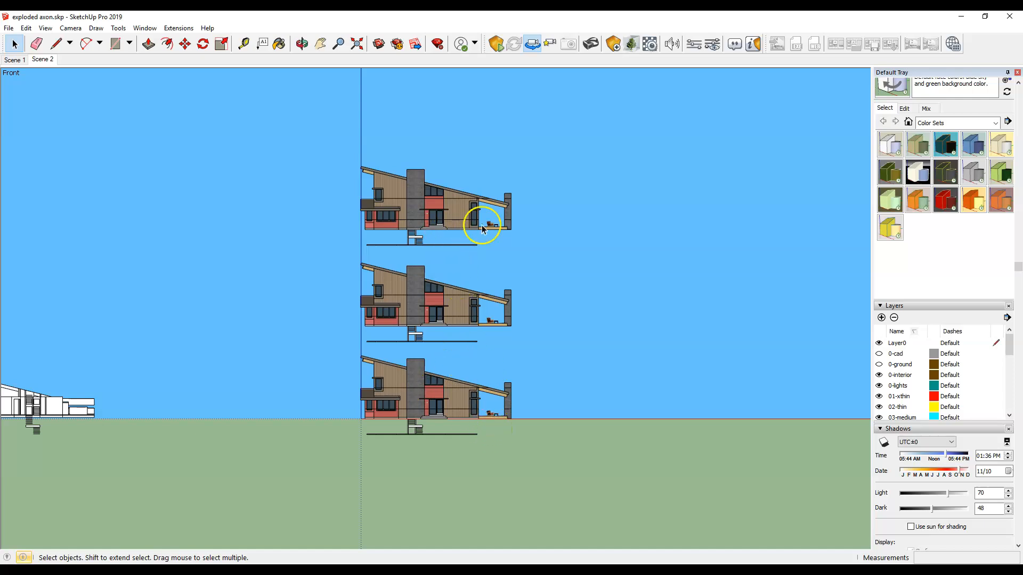
- Delete everything below the upper cut on the top house, and everything outside the two cuts on the middle house
left_click_drag(534, 259, 347, 201)
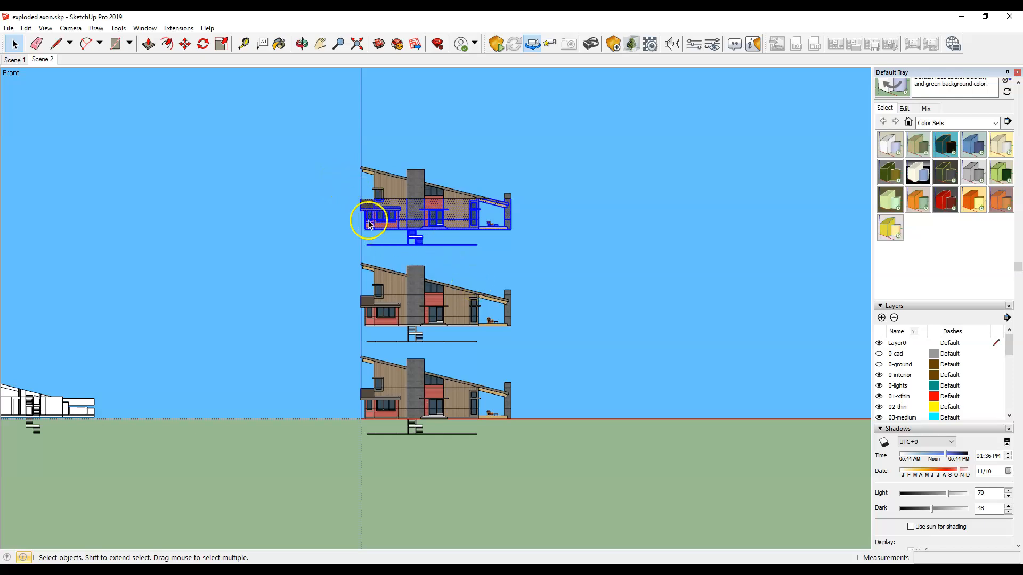
key("Delete")
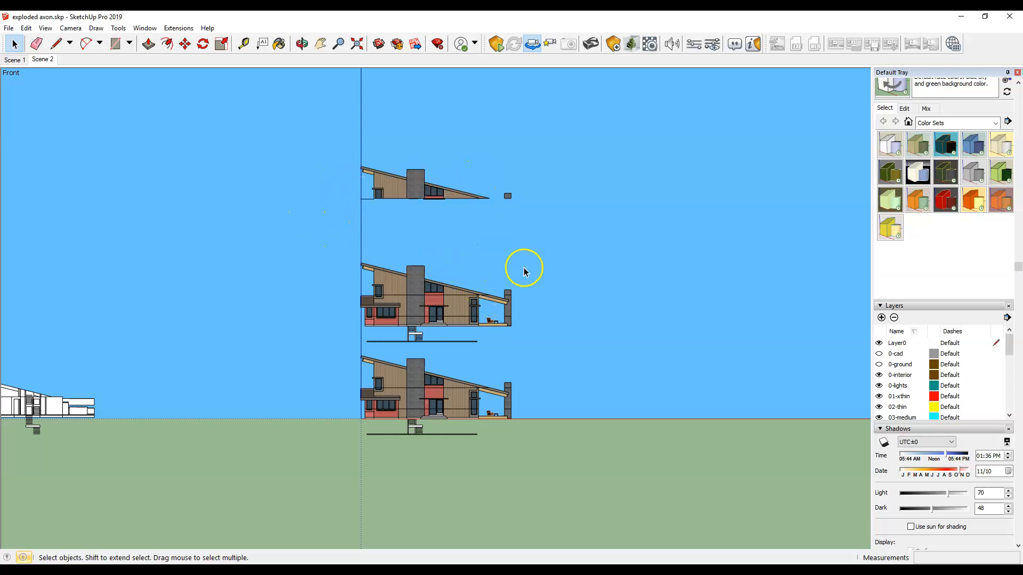
left_click_drag(554, 230, 339, 285)
left_click_drag(316, 295, 316, 295)
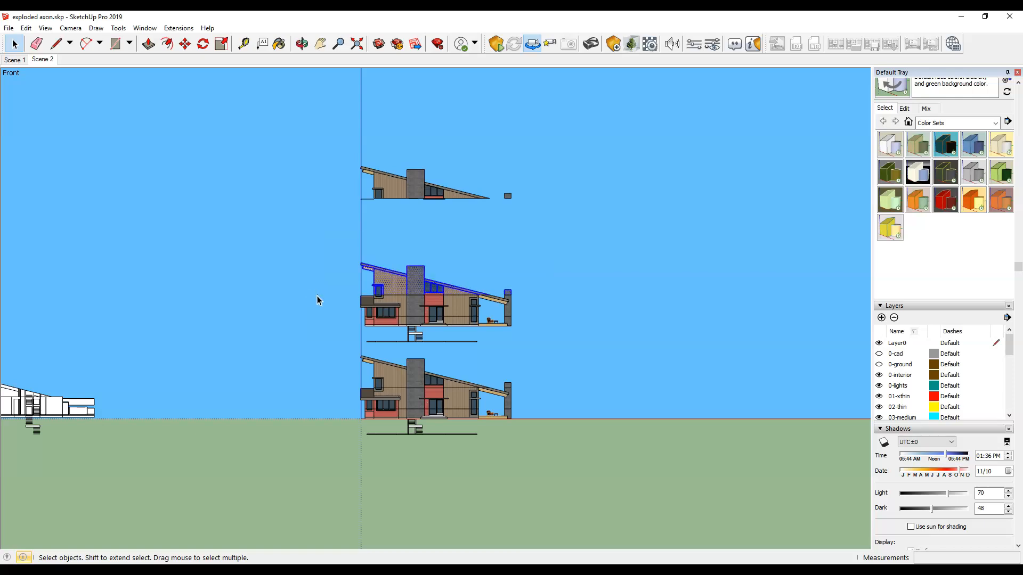
key("Delete")
left_click_drag(535, 350, 352, 326)
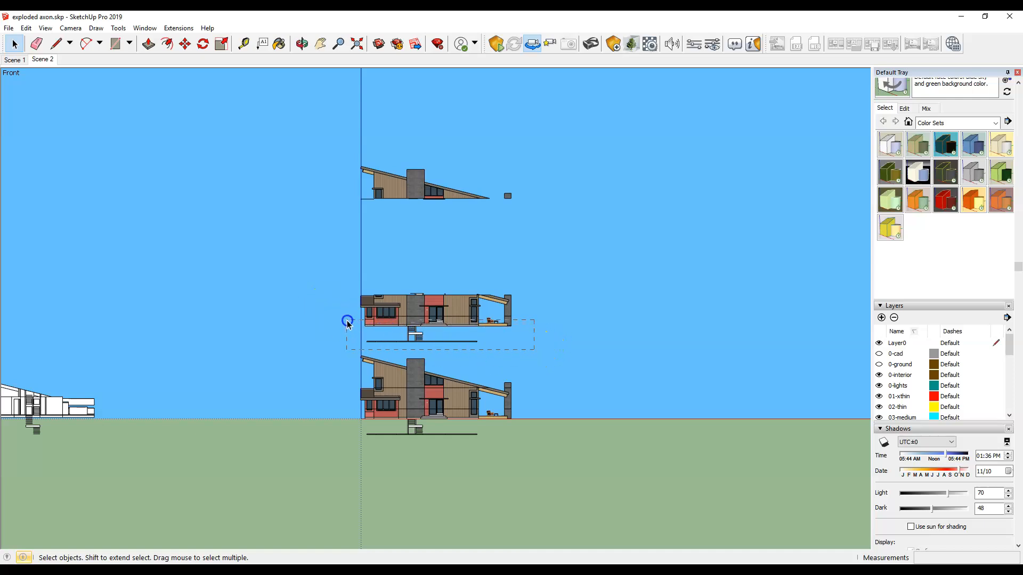
left_click_drag(345, 321, 346, 321)
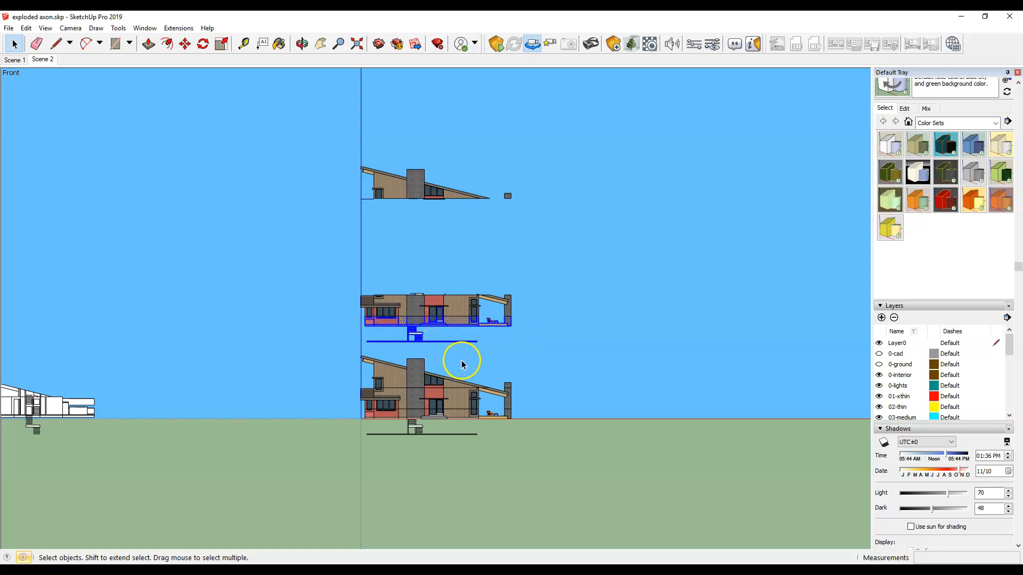
key("Delete")
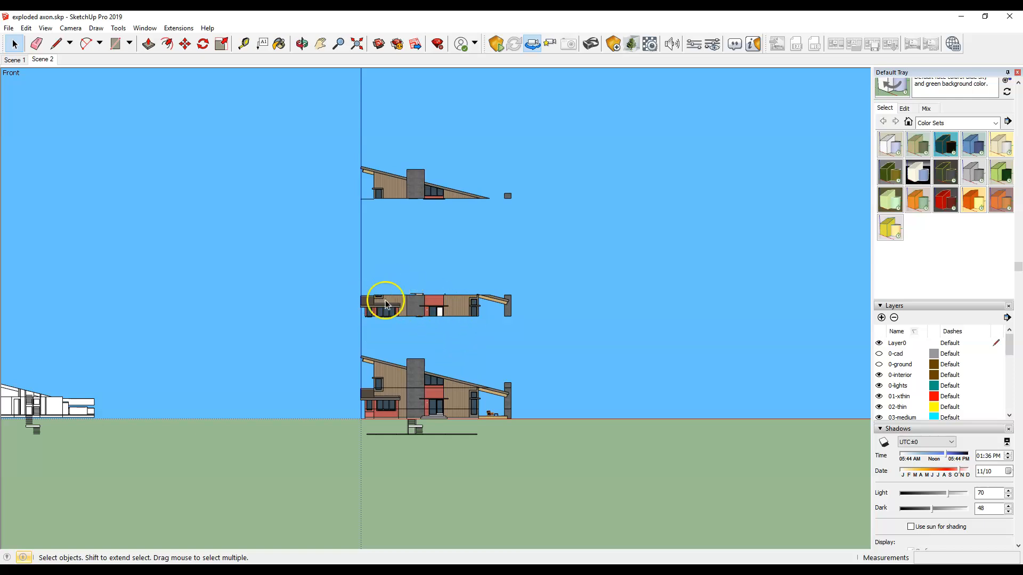
- Delete everything above the lower cut on the bottom house, along with the patio geometry below its floor
scroll(440, 430, "up", 1)
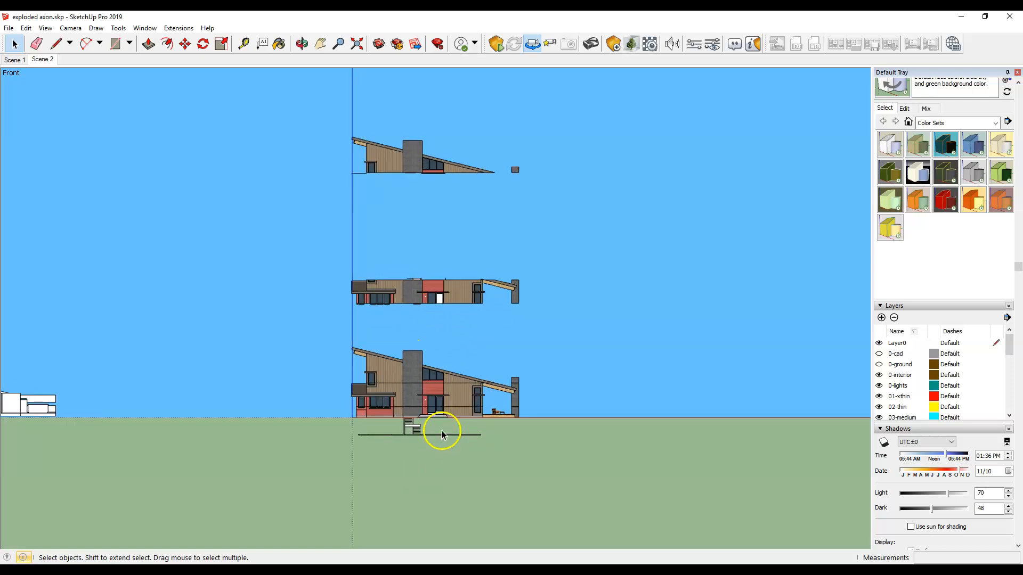
left_click_drag(555, 335, 325, 406)
left_click_drag(314, 407, 314, 407)
key("Delete")
left_click_drag(553, 486, 304, 423)
key("Delete")
- Move the entire middle storey straight down about 23' 7" to bring it closer to the ground floor
key("o")
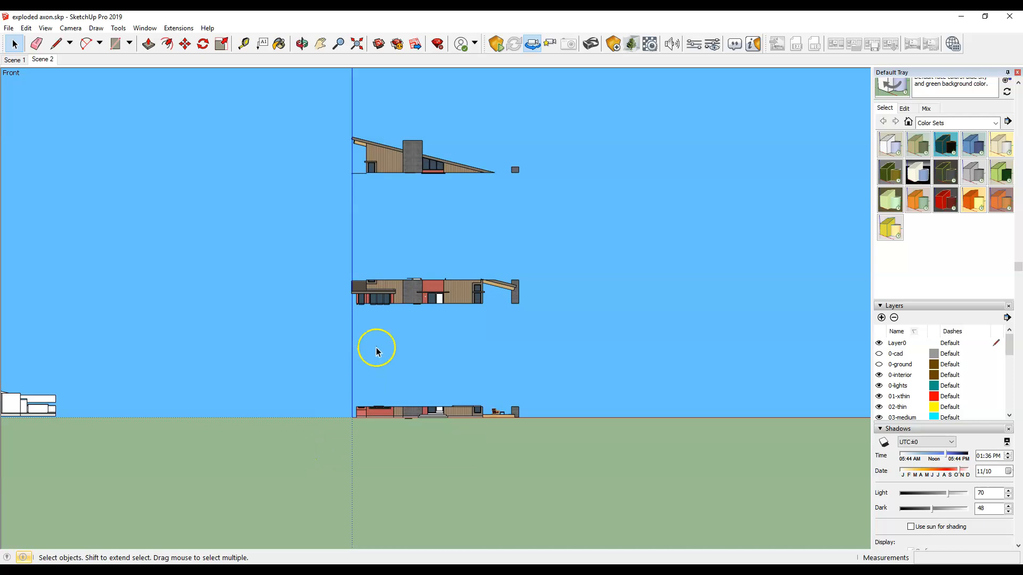
left_click_drag(383, 276, 566, 397)
key("space")
scroll(463, 326, "up", 2)
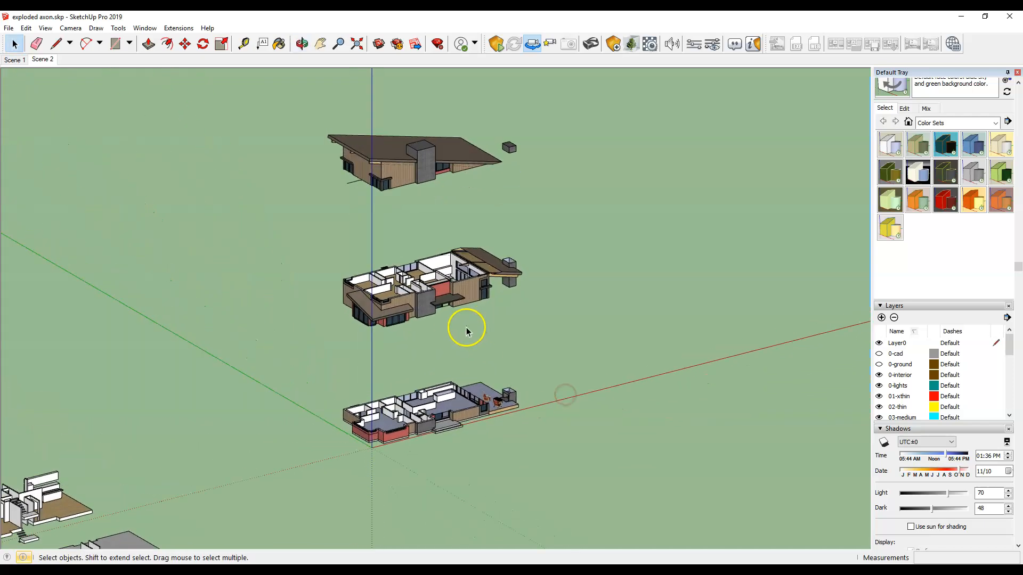
scroll(450, 283, "down", 2)
scroll(465, 245, "up", 3)
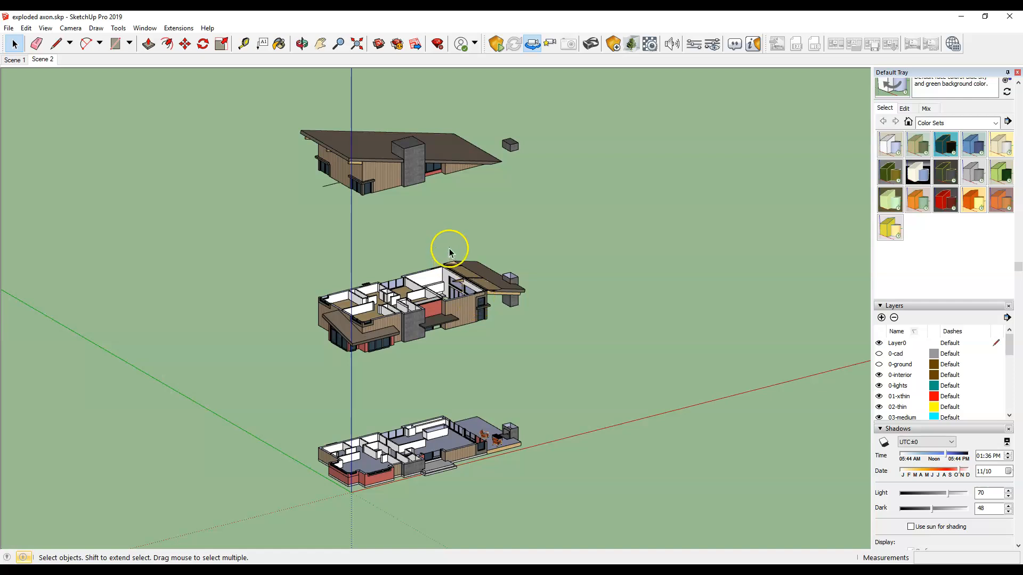
left_click_drag(529, 240, 261, 366)
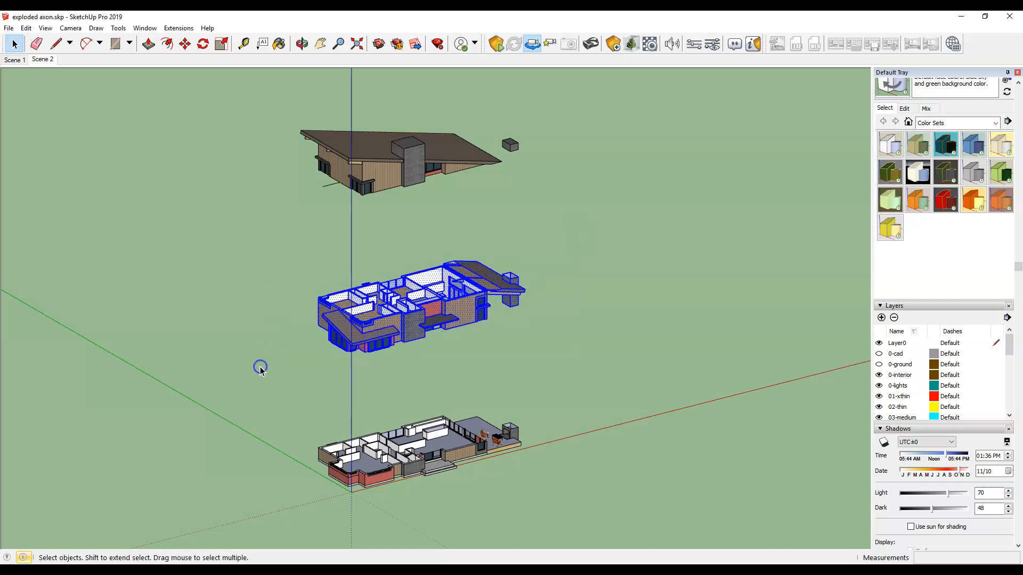
left_click(185, 44)
left_click(282, 336)
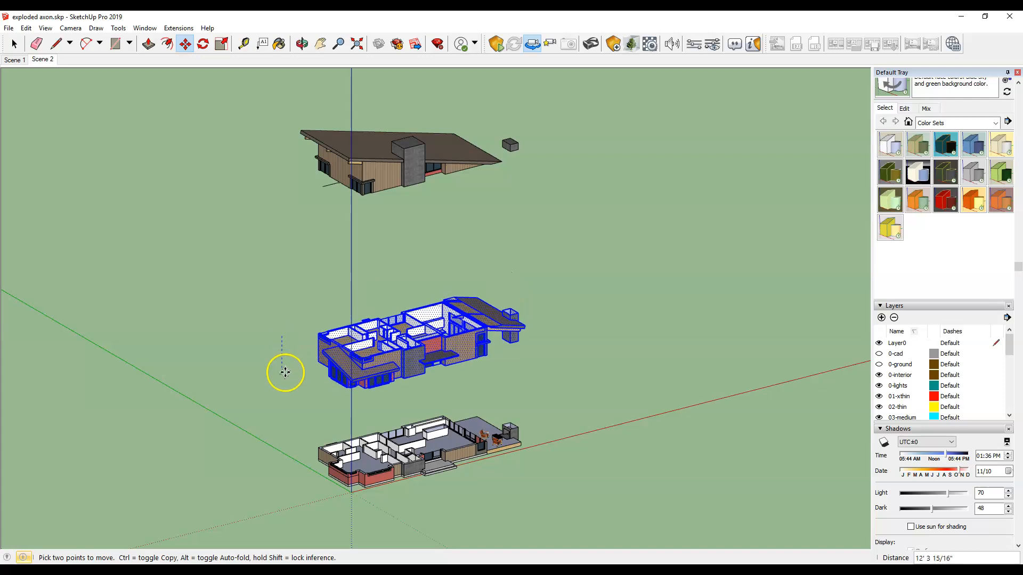
left_click(288, 406)
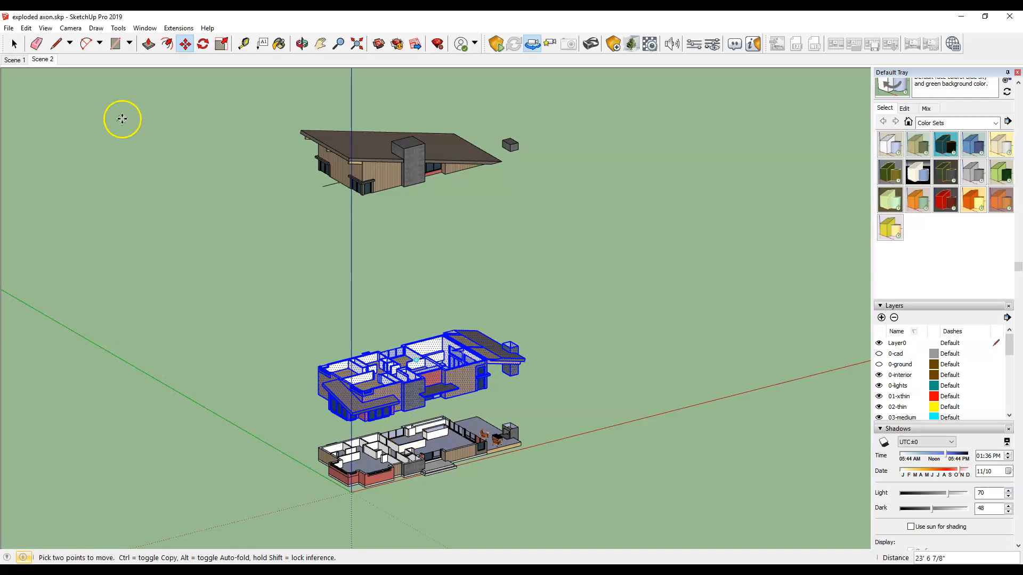
- Move the roof section and its loose chimney top straight down about 45' to sit just above the middle storey
left_click(16, 44)
left_click_drag(554, 95, 208, 226)
left_click(185, 43)
left_click(263, 181)
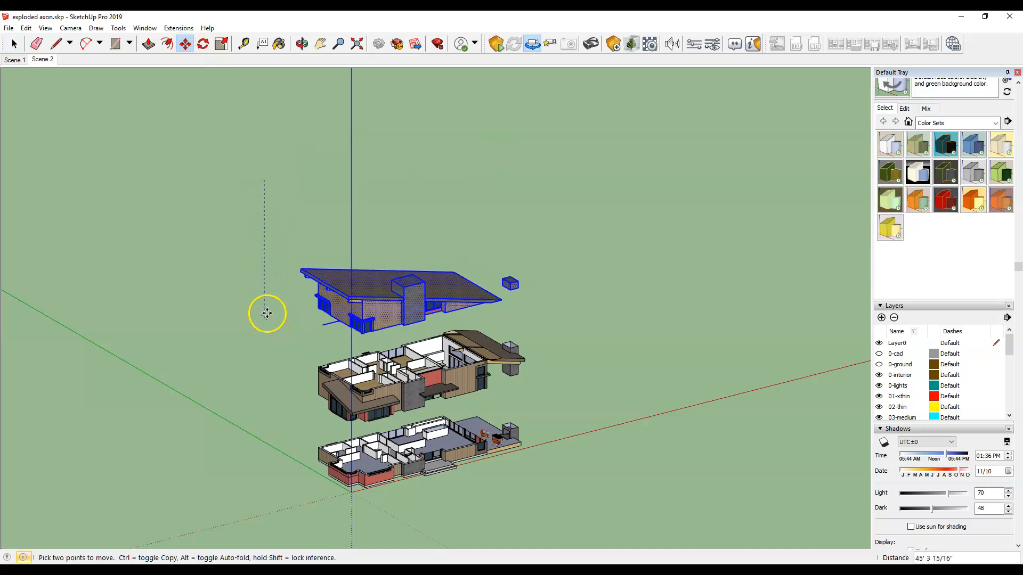
left_click(267, 322)
- Clear the selection and remove the stray edge beside the lower corner of the roof section
left_click(13, 43)
left_click(139, 292)
left_click(331, 331)
left_click(305, 355)
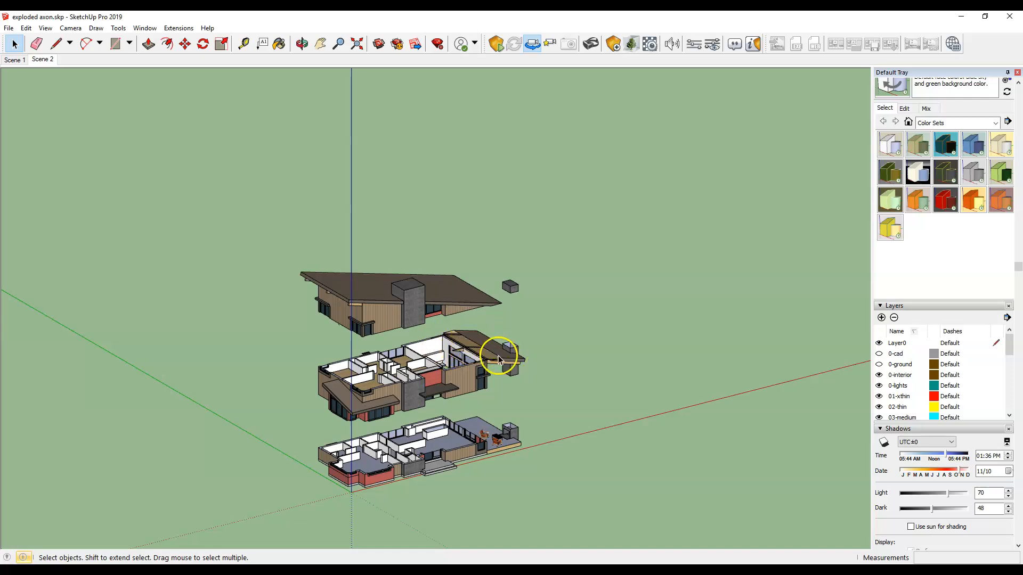
- Launch the Enscape rendering of the exploded model and turn off view synchronization with the SketchUp camera
scroll(477, 402, "up", 2)
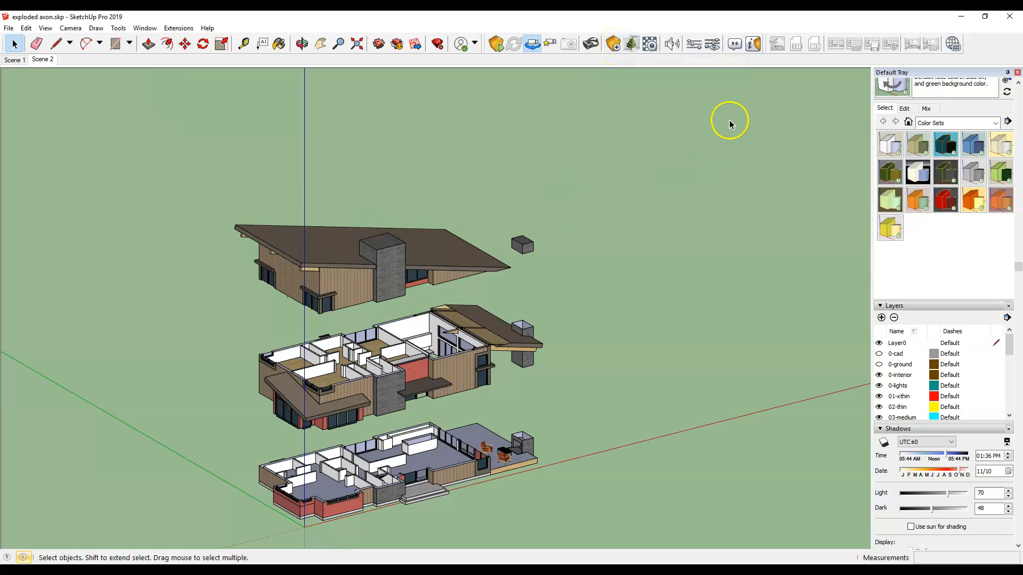
left_click(496, 47)
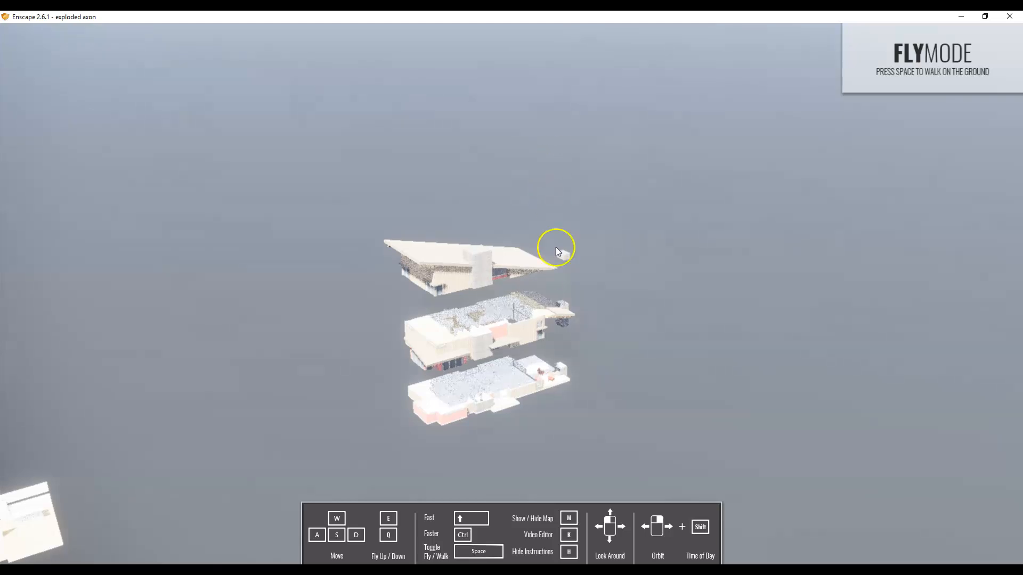
key("alt+Tab")
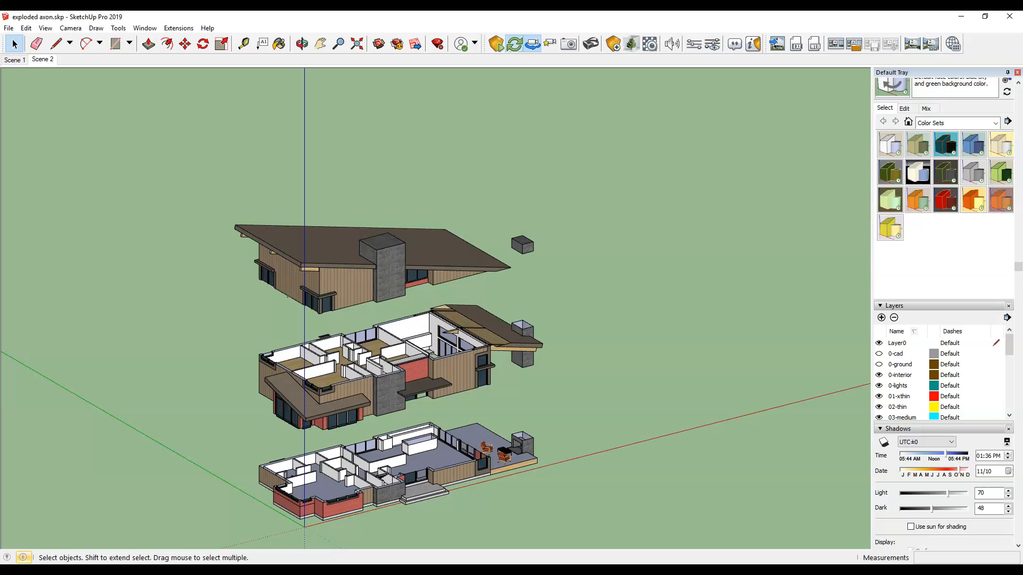
left_click(532, 43)
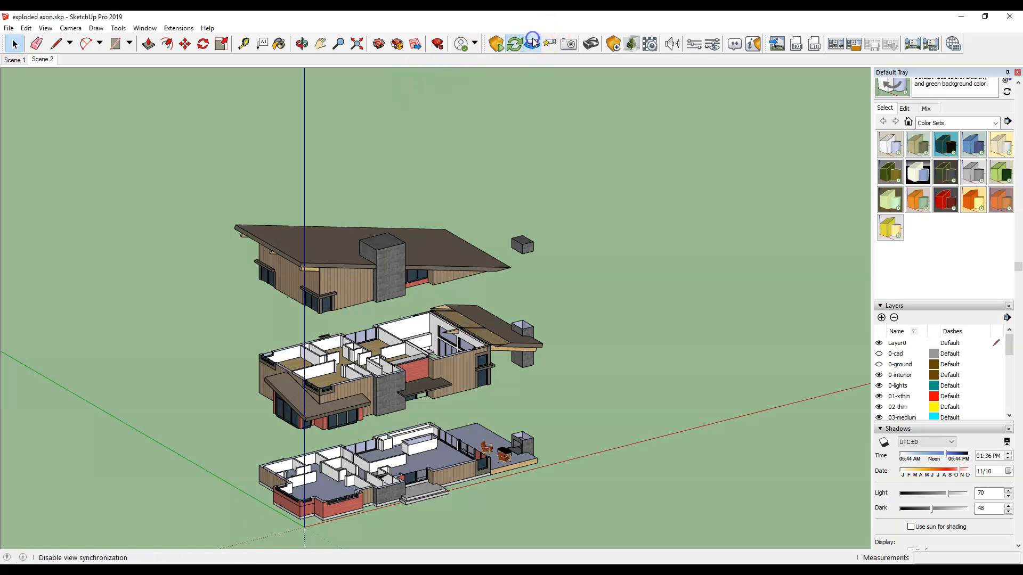
key("alt+Tab")
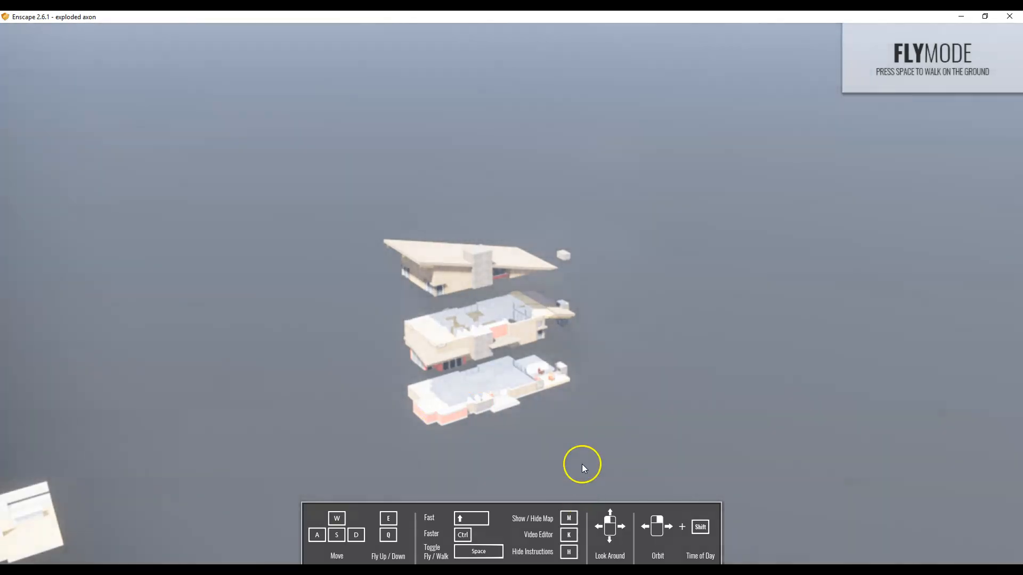
scroll(465, 379, "up", 2)
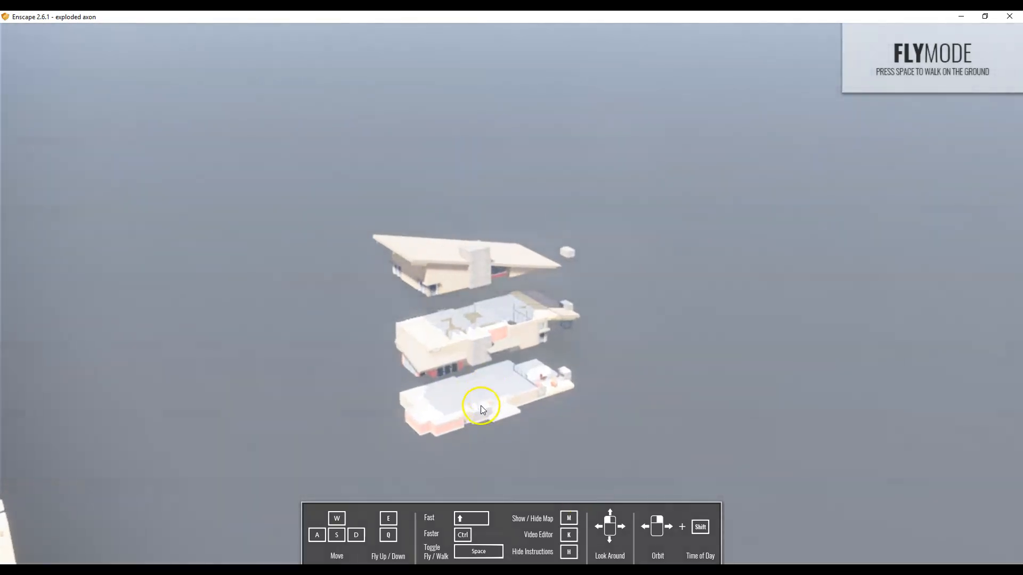
scroll(479, 420, "up", 4)
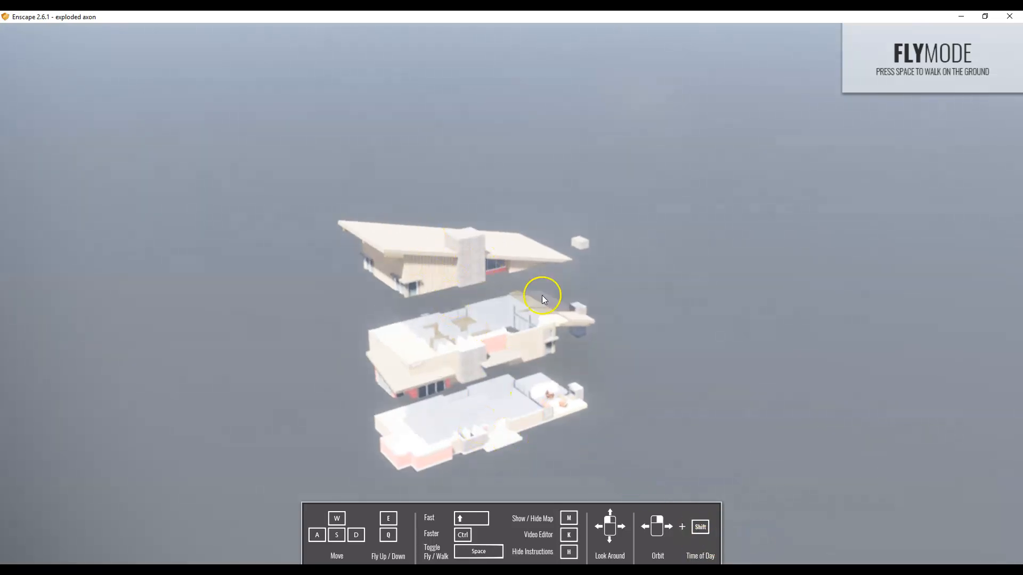
- Switch back to SketchUp and enable the white background in Enscape's atmosphere visual settings
key("alt+Tab")
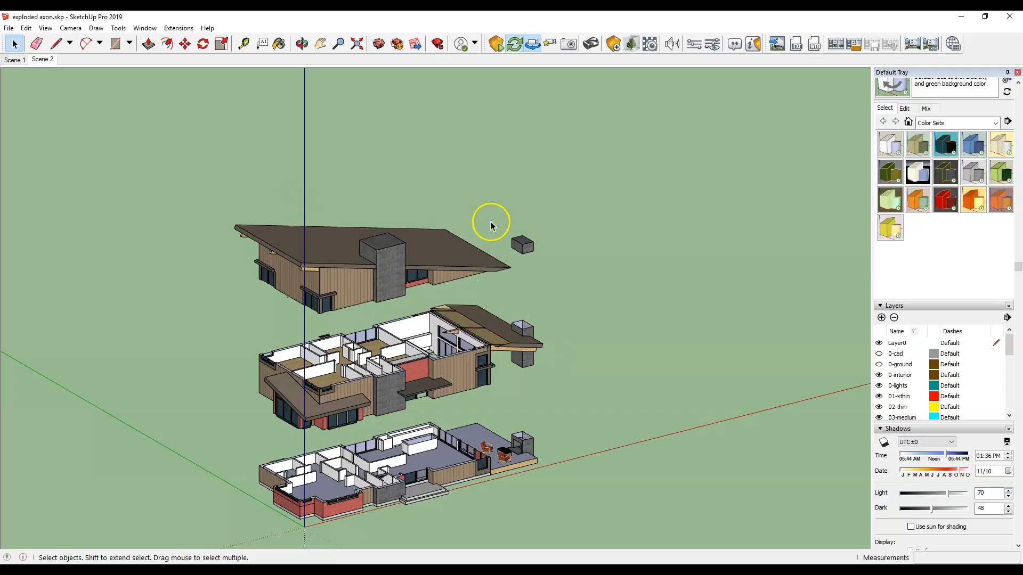
left_click(716, 46)
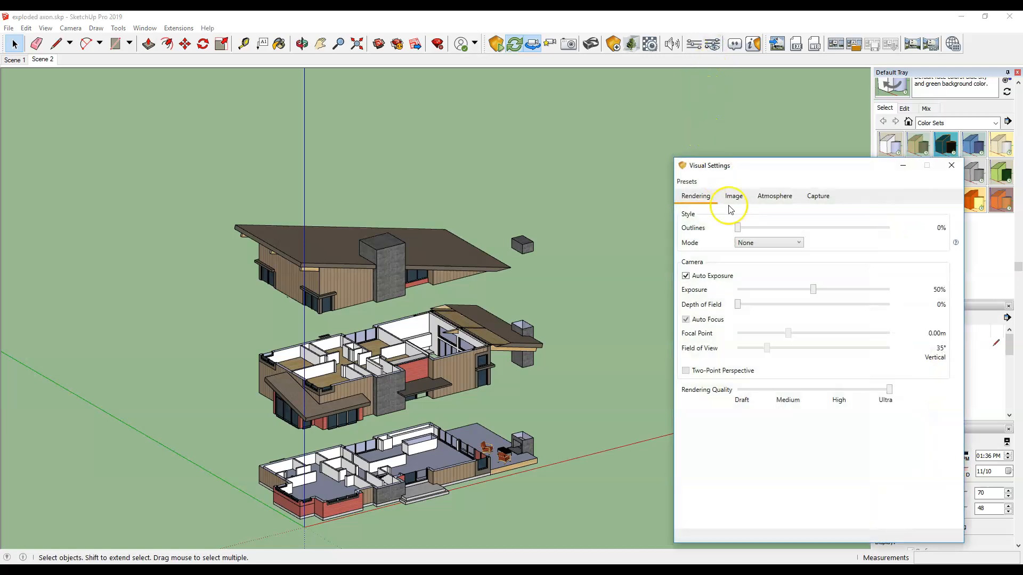
left_click(773, 196)
left_click(730, 214)
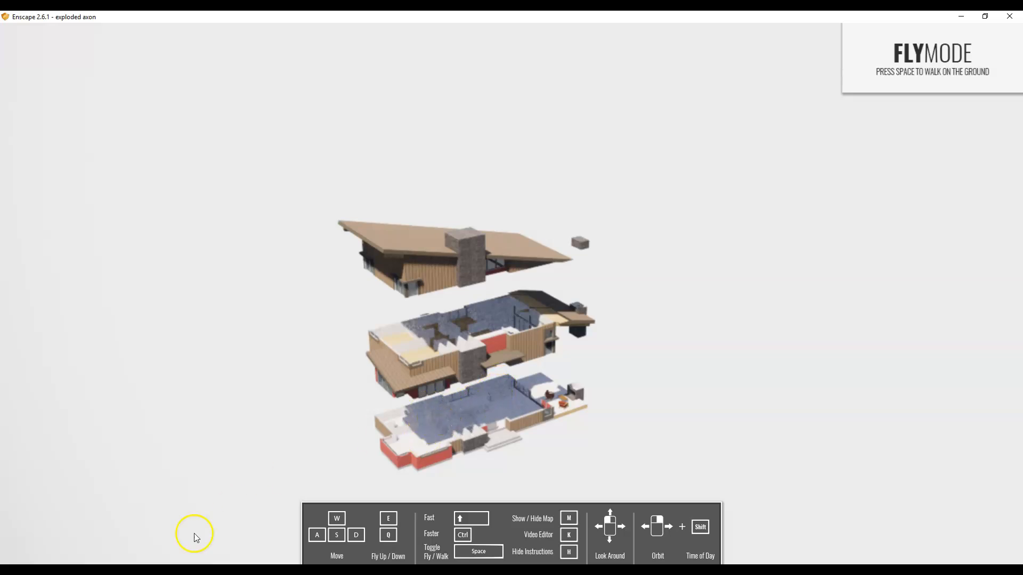
- Set both the sun brightness and the artificial light brightness to 0%, and check the effect in the Enscape render
mouse_move(206, 571)
key("alt+Tab")
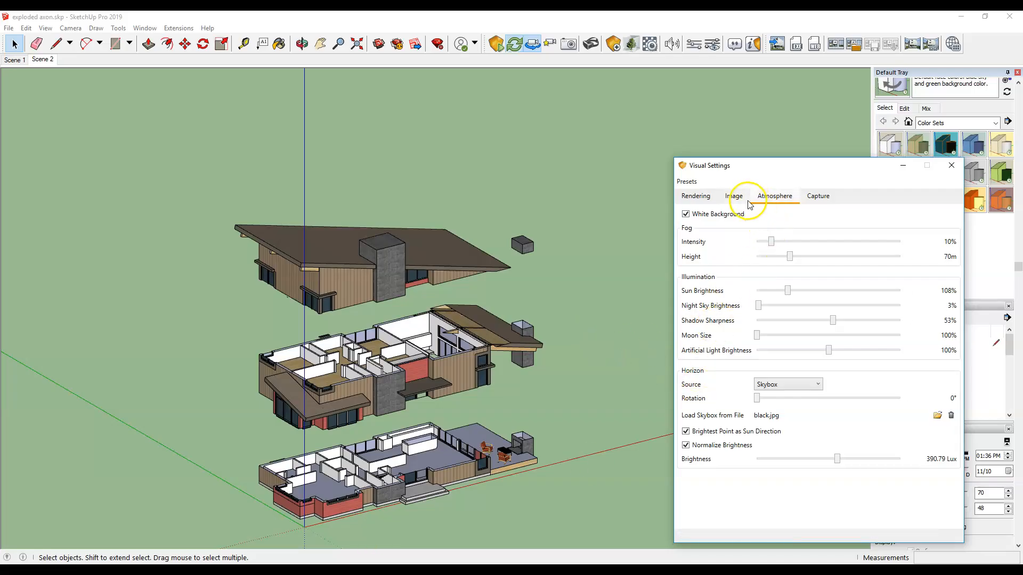
left_click_drag(788, 291, 721, 292)
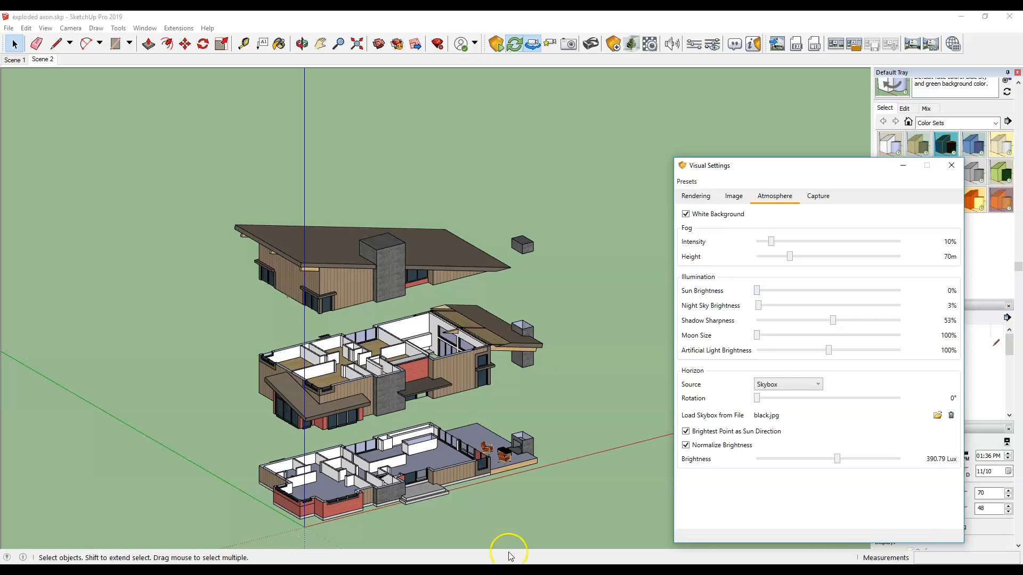
left_click_drag(828, 351, 732, 350)
key("alt+Tab")
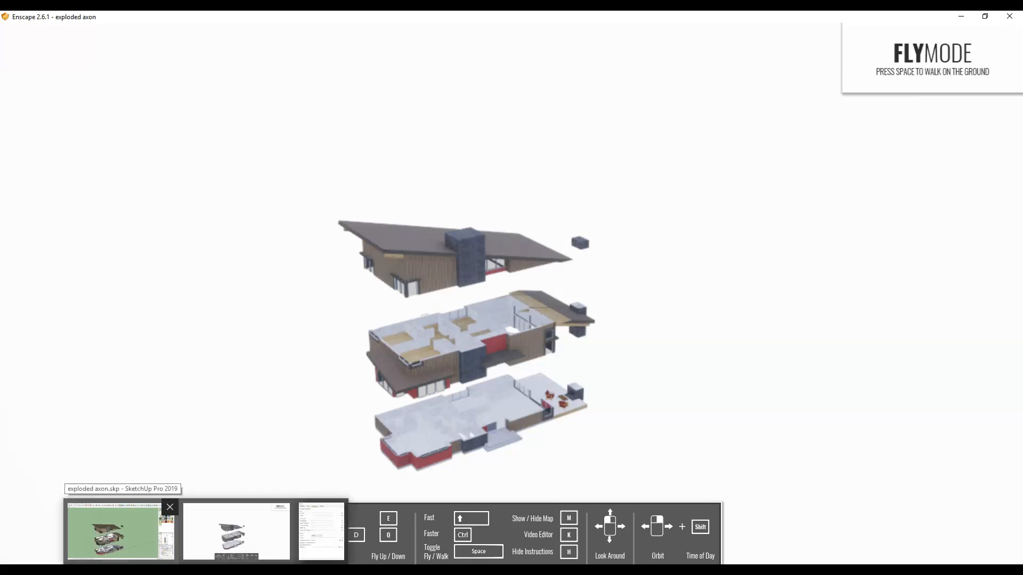
left_click(154, 532)
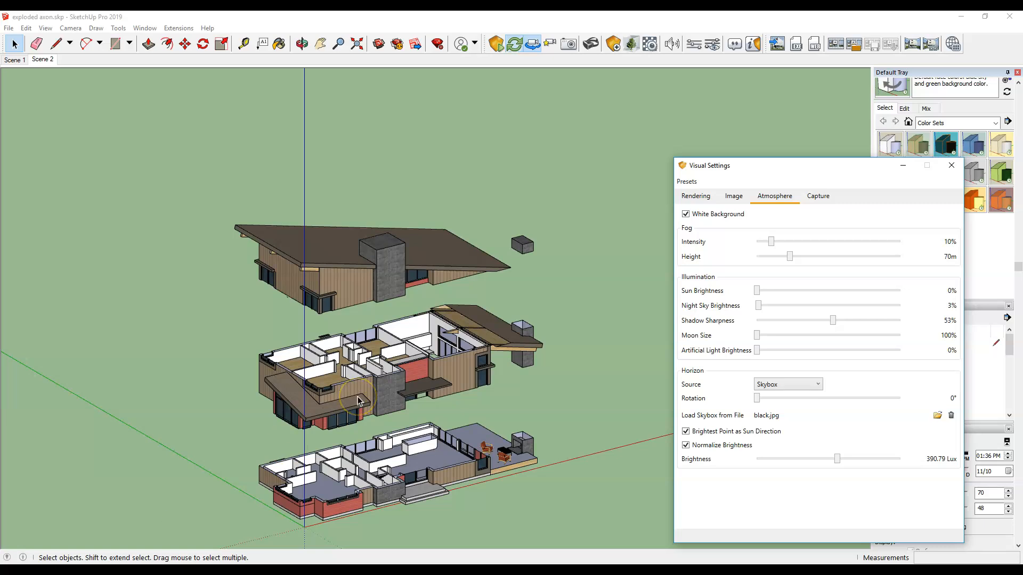